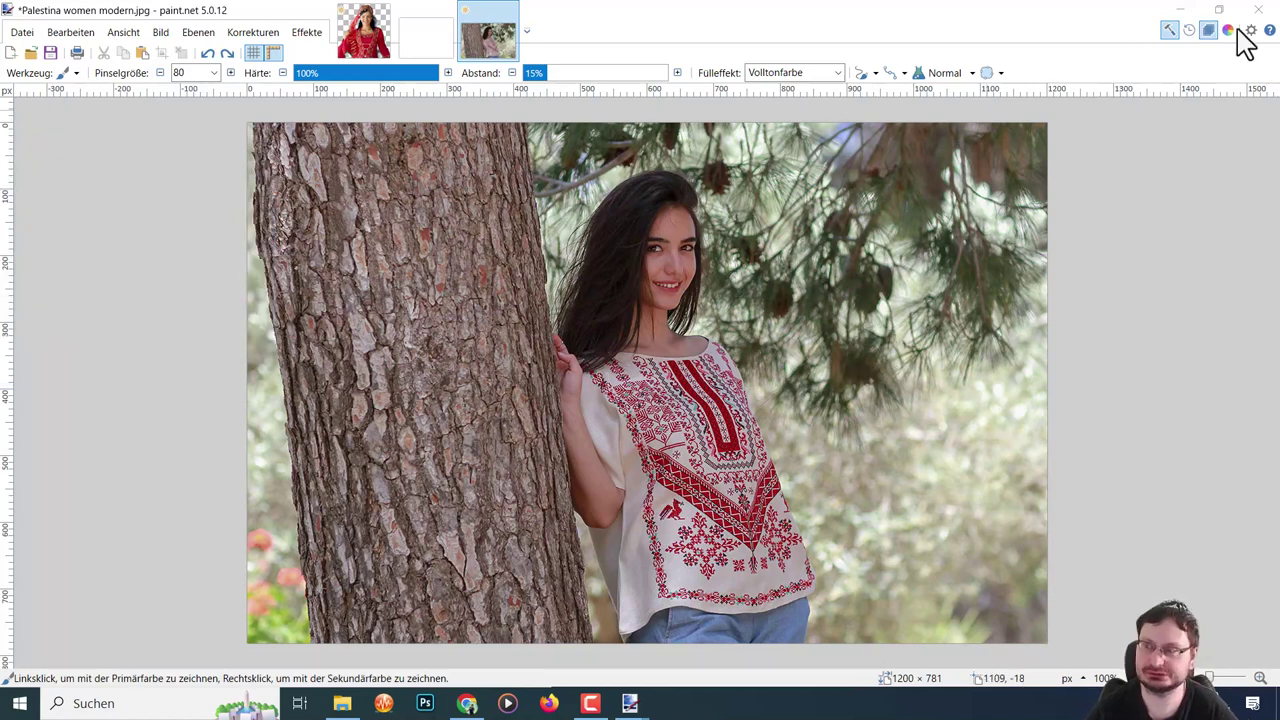
- Show the layers window and place it in the empty area beside the photo
{"action": "left_click", "coordinate": [1206, 42]}
{"action": "left_click", "coordinate": [1206, 40]}
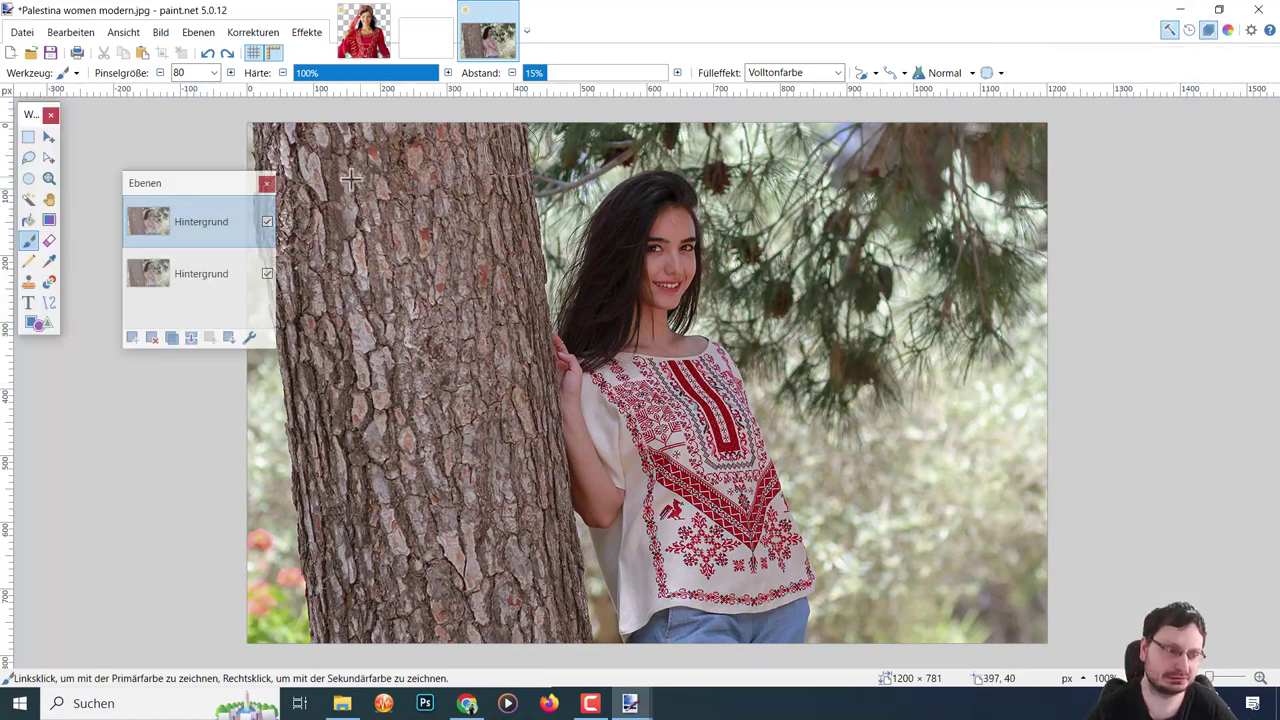
{"action": "left_click_drag", "start_coordinate": [207, 187], "coordinate": [1185, 192]}
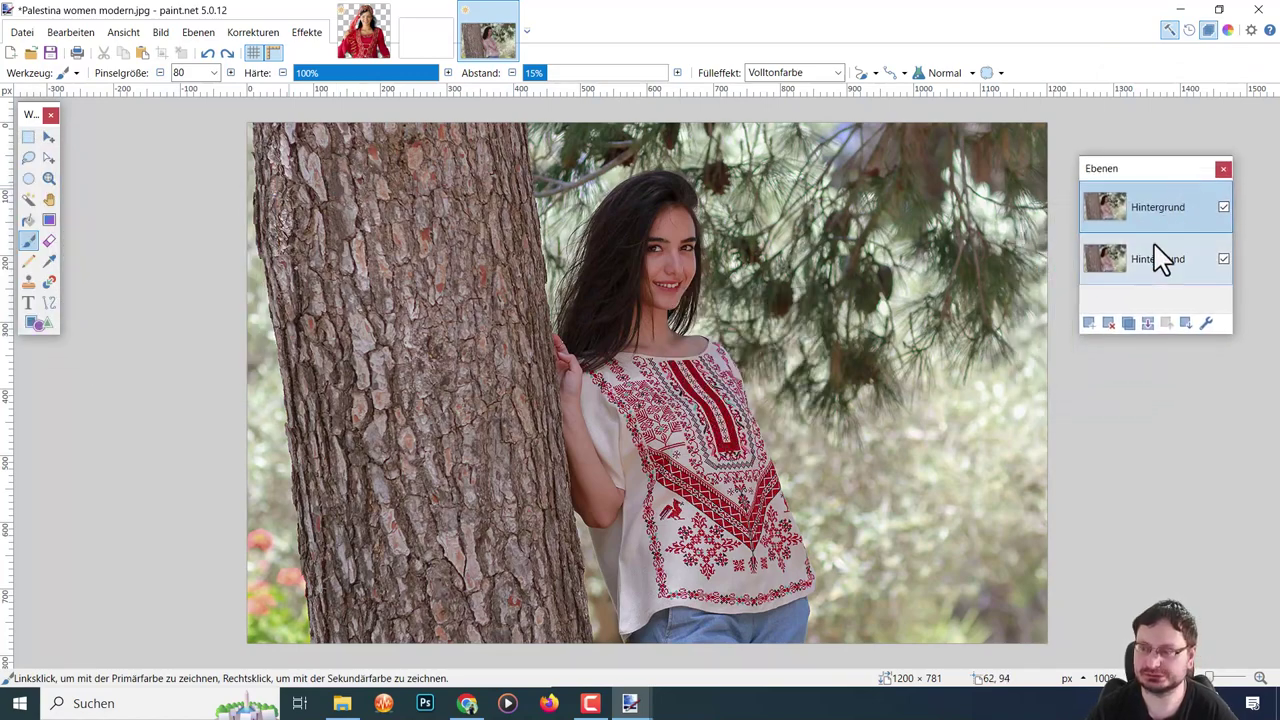
- Rename the lower Hintergrund layer as "Original Bild"
{"action": "left_click", "coordinate": [1161, 277]}
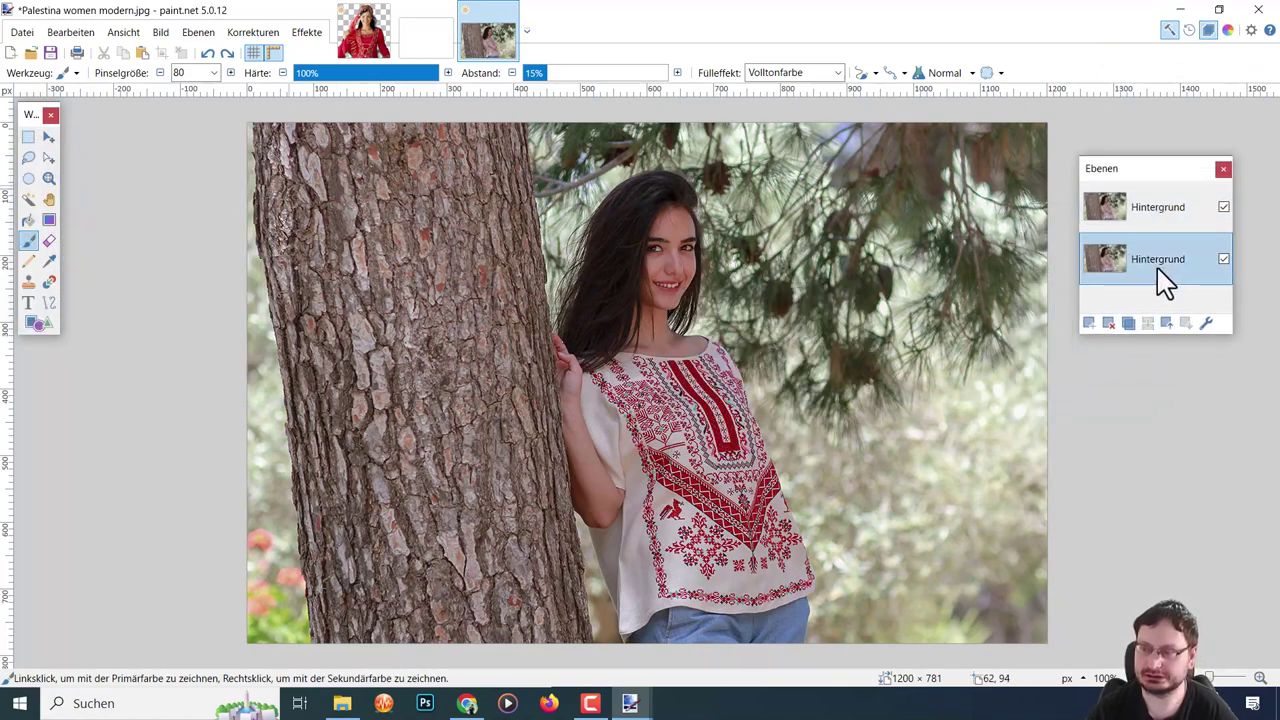
{"action": "left_click", "coordinate": [1208, 328]}
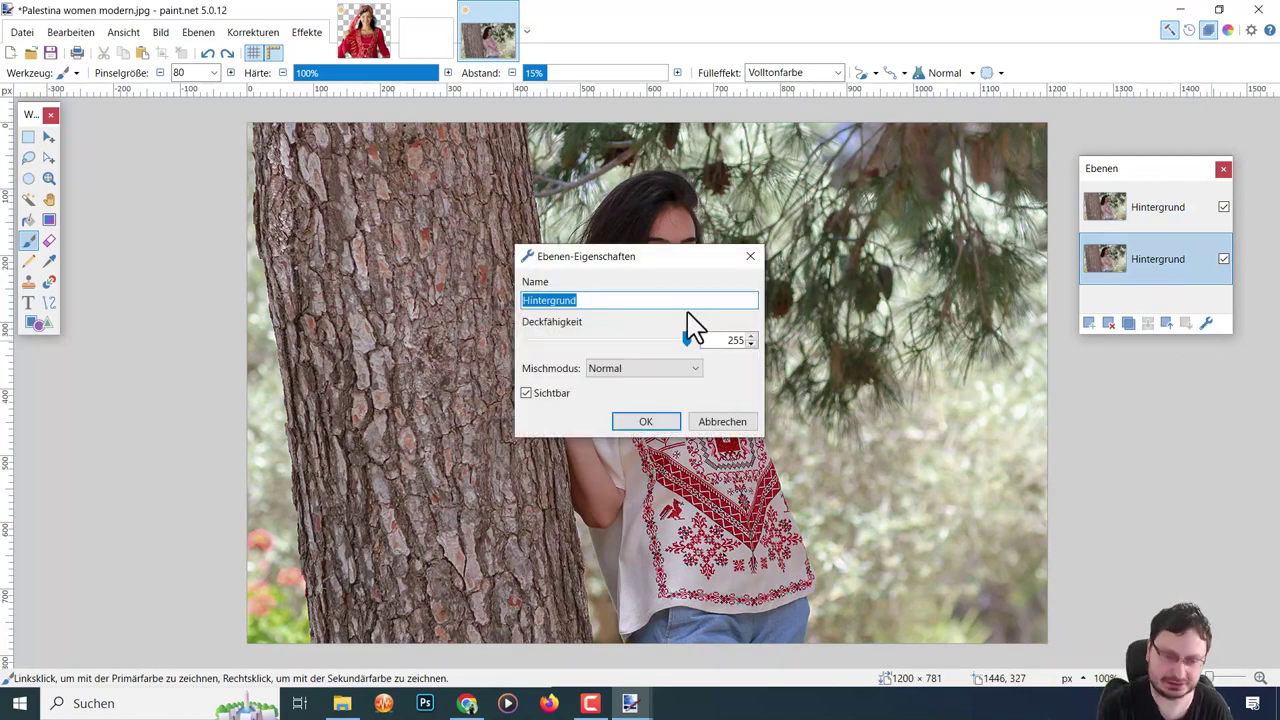
{"action": "type", "text": "orig"}
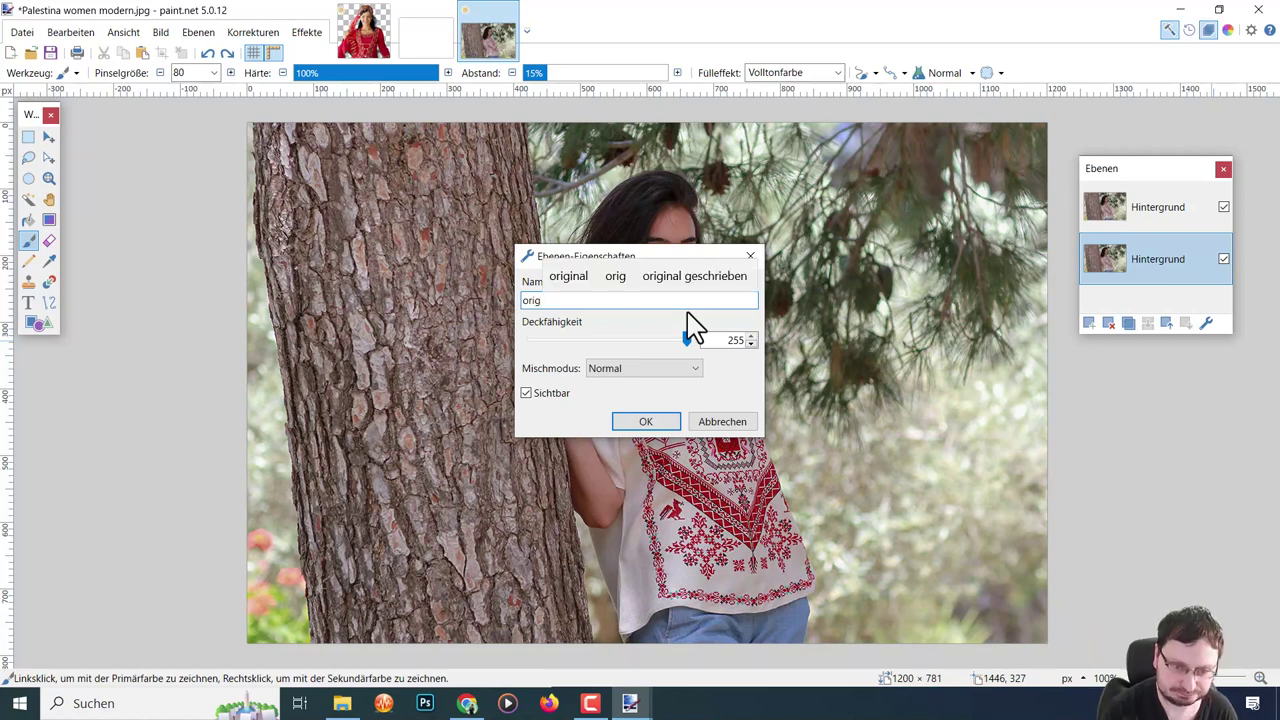
{"action": "key", "text": "BackSpace"}
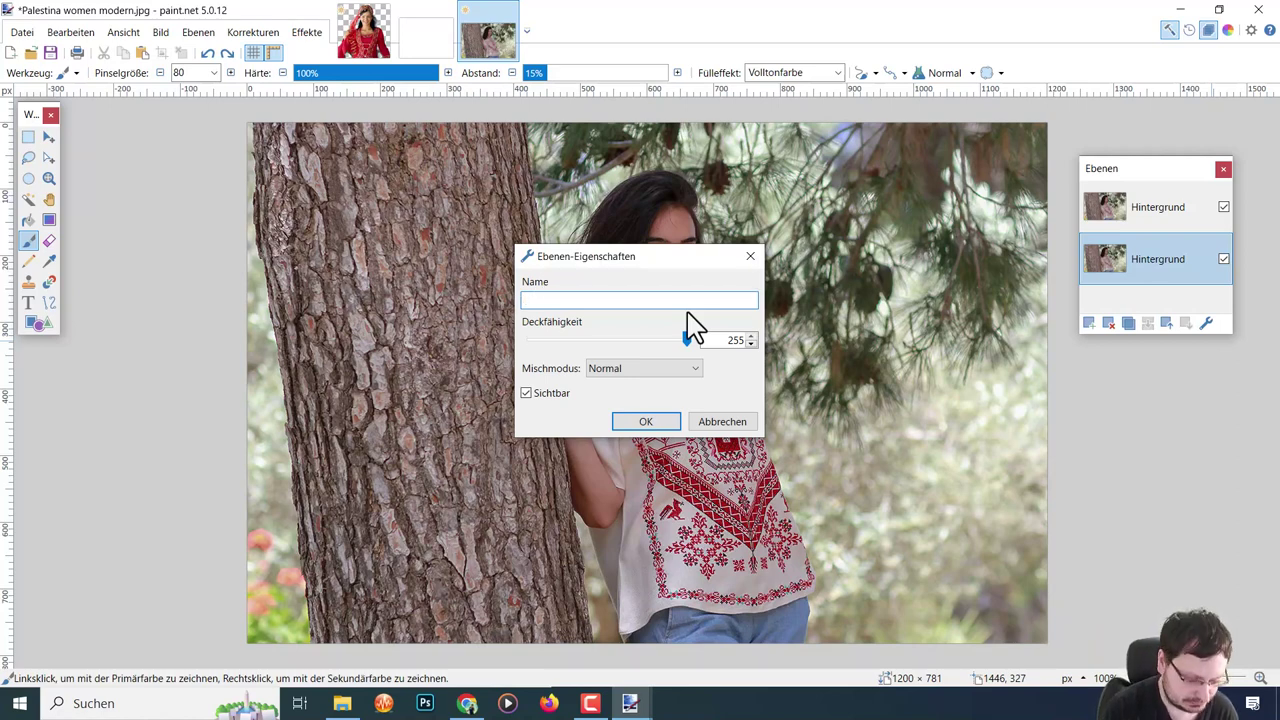
{"action": "type", "text": "Original"}
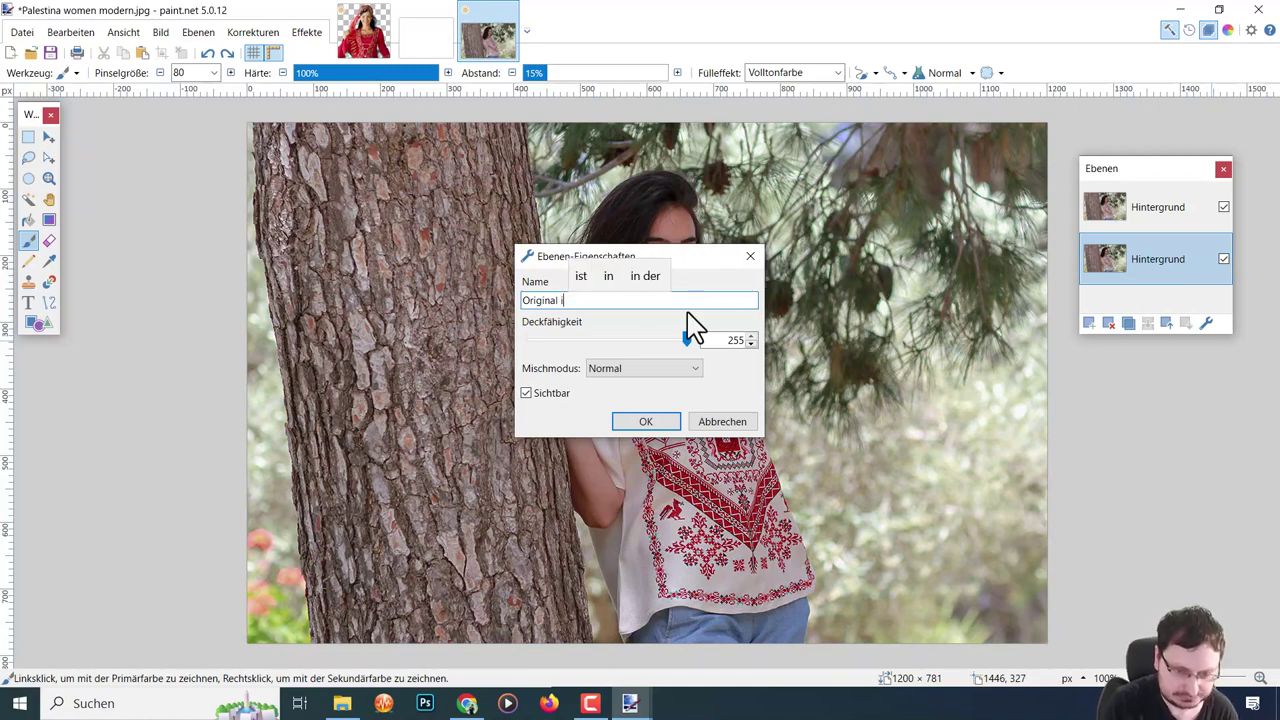
{"action": "type", "text": " Bild"}
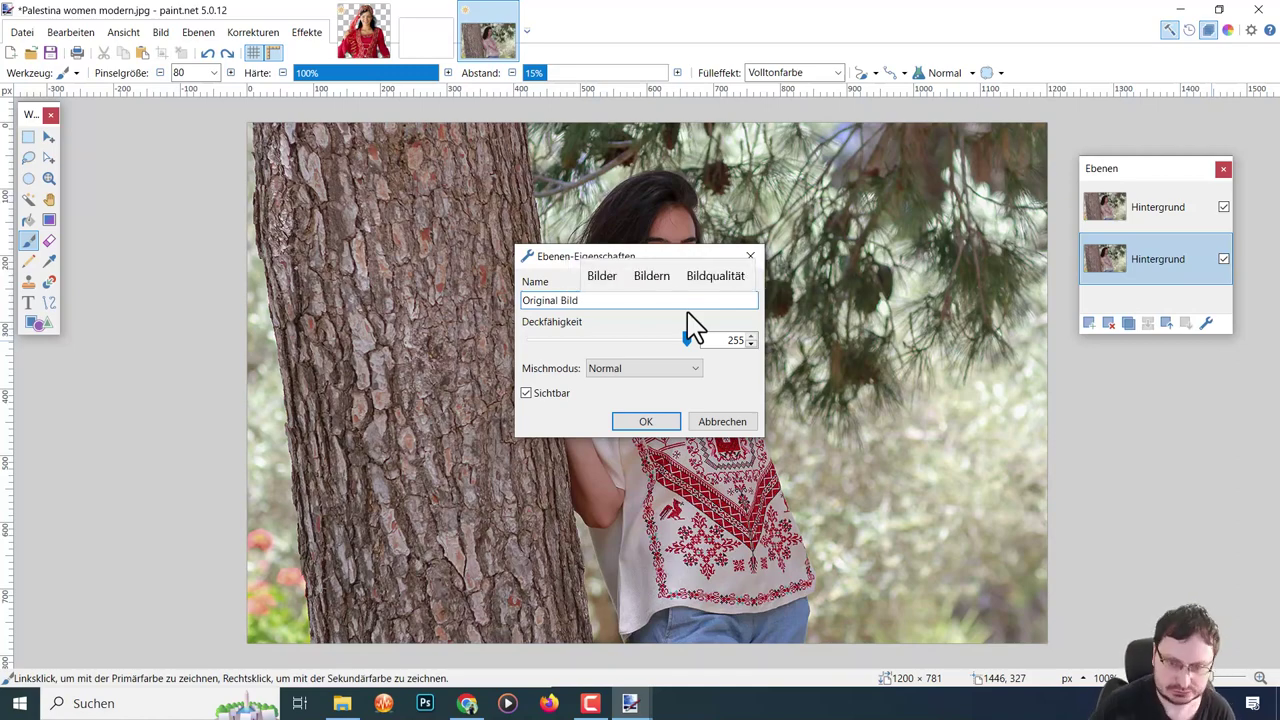
{"action": "key", "text": "Return"}
- Rename the upper Hintergrund layer as "Kopie Bild"
{"action": "left_click", "coordinate": [1177, 212]}
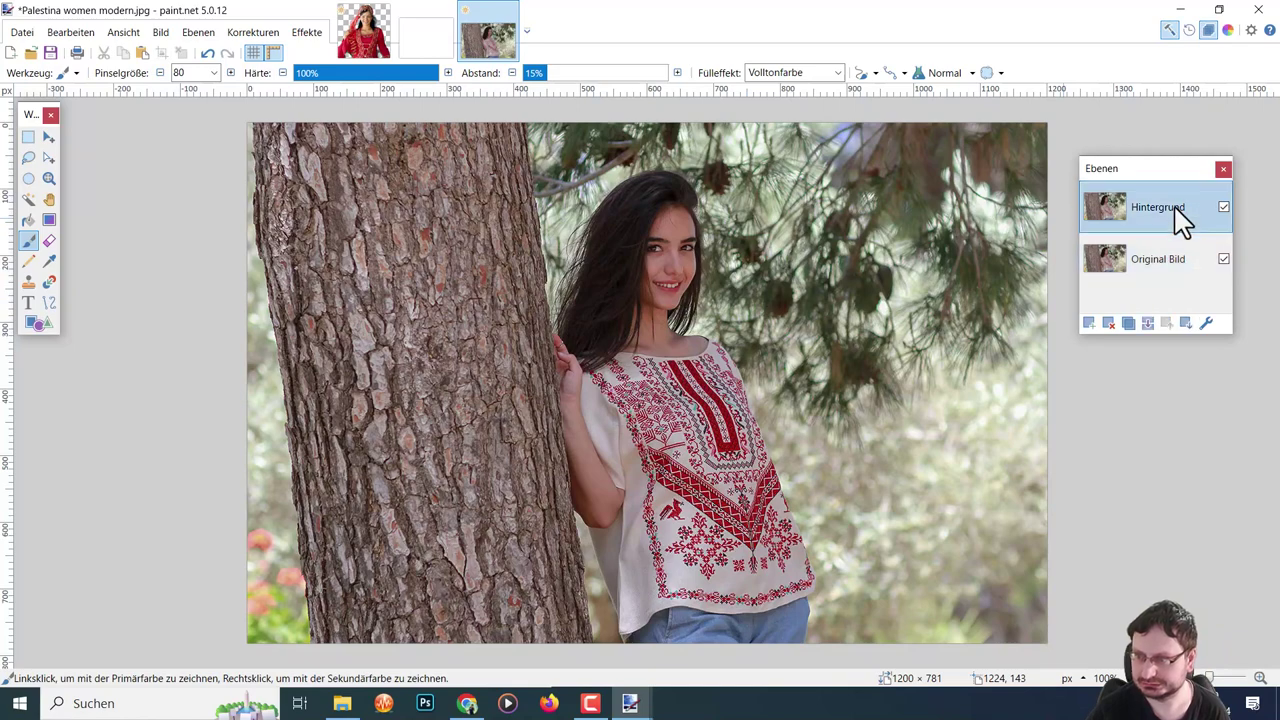
{"action": "left_click", "coordinate": [1206, 323]}
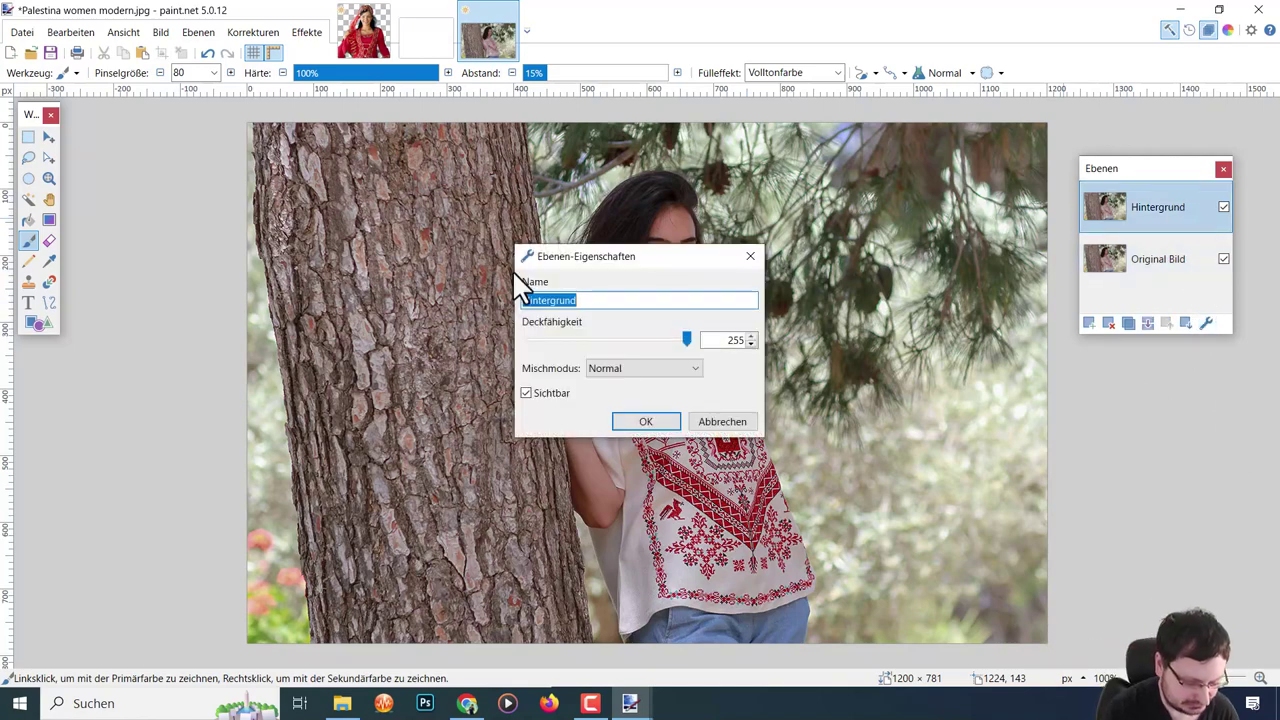
{"action": "type", "text": "Ko"}
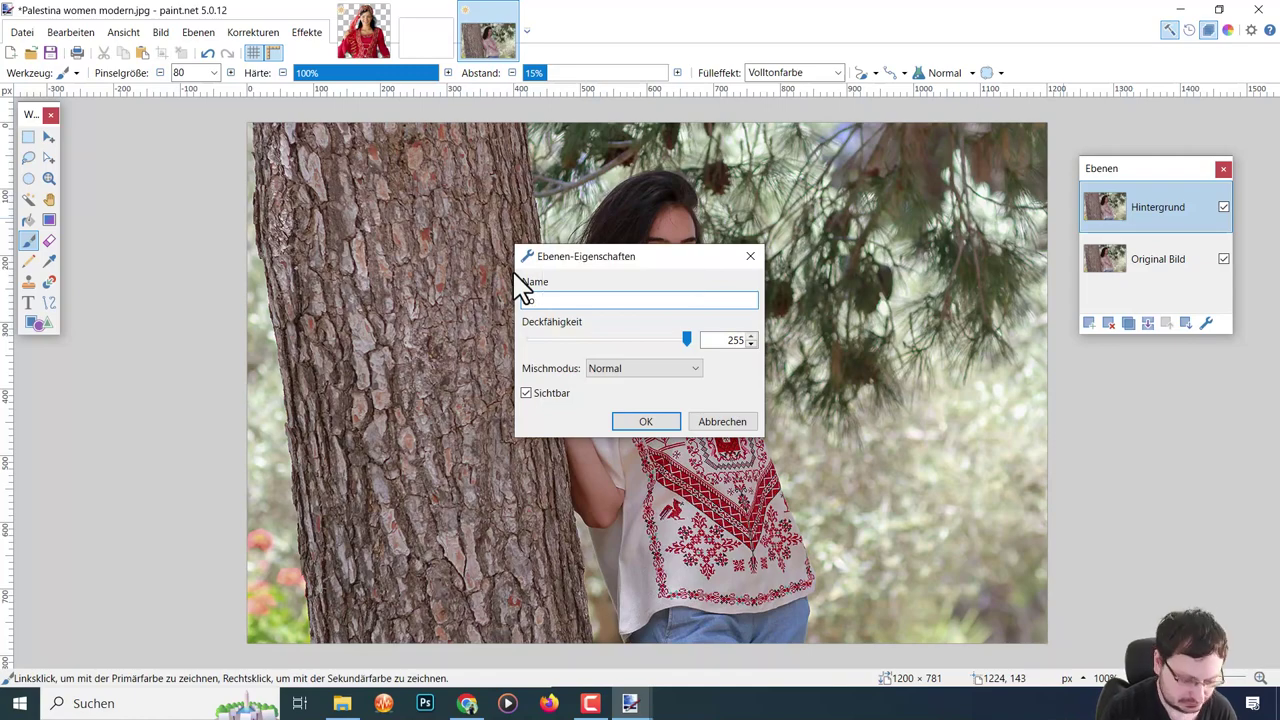
{"action": "type", "text": "pie Bild"}
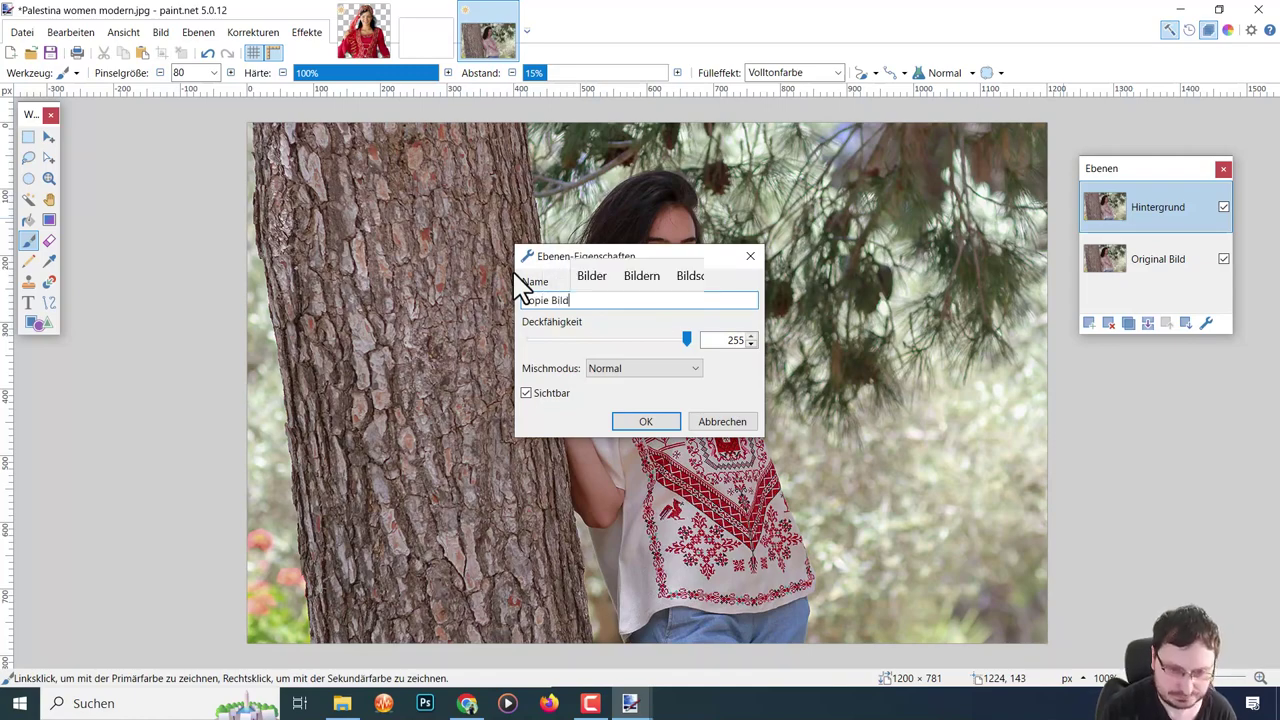
{"action": "key", "text": "Return"}
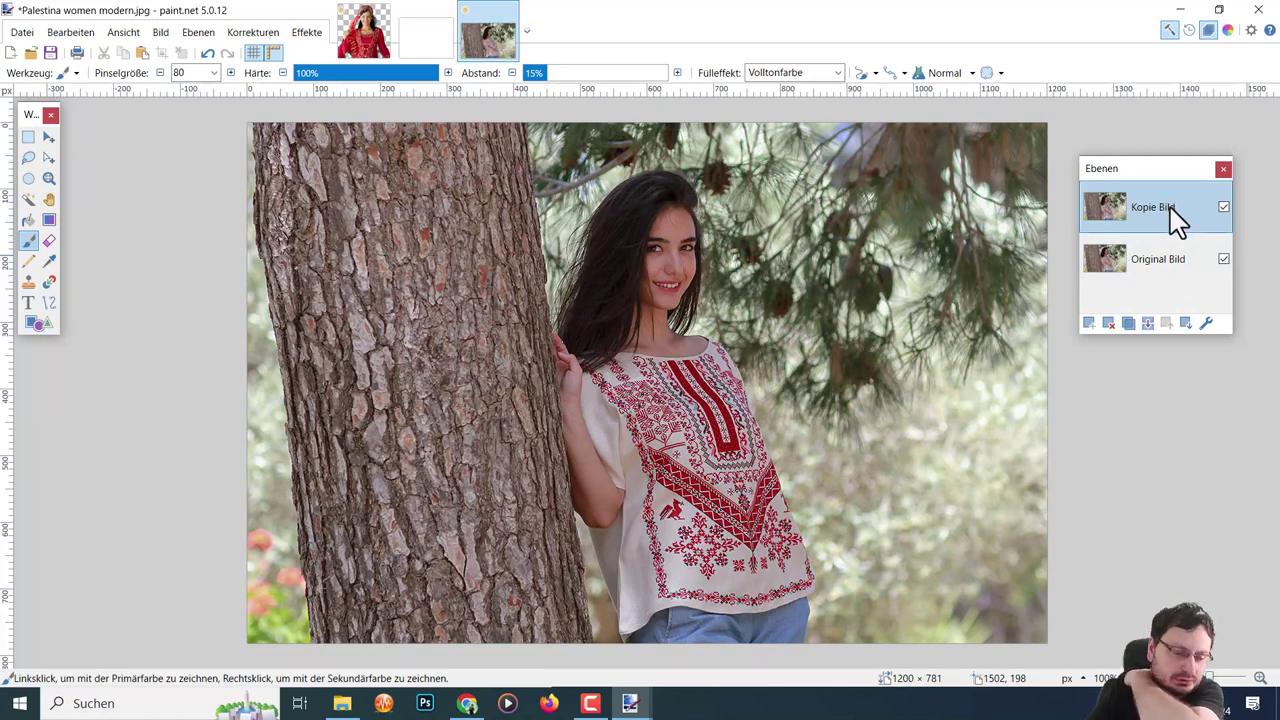
{"action": "left_click", "coordinate": [128, 32]}
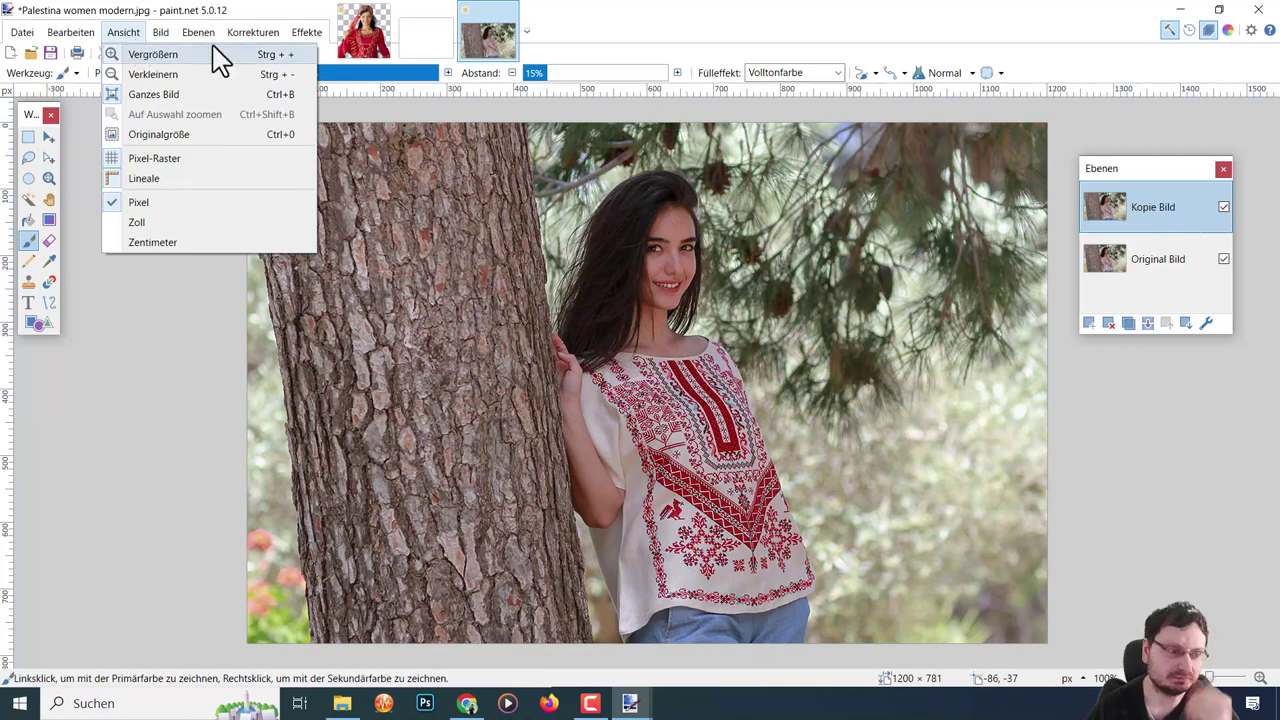
{"action": "left_click", "coordinate": [637, 32]}
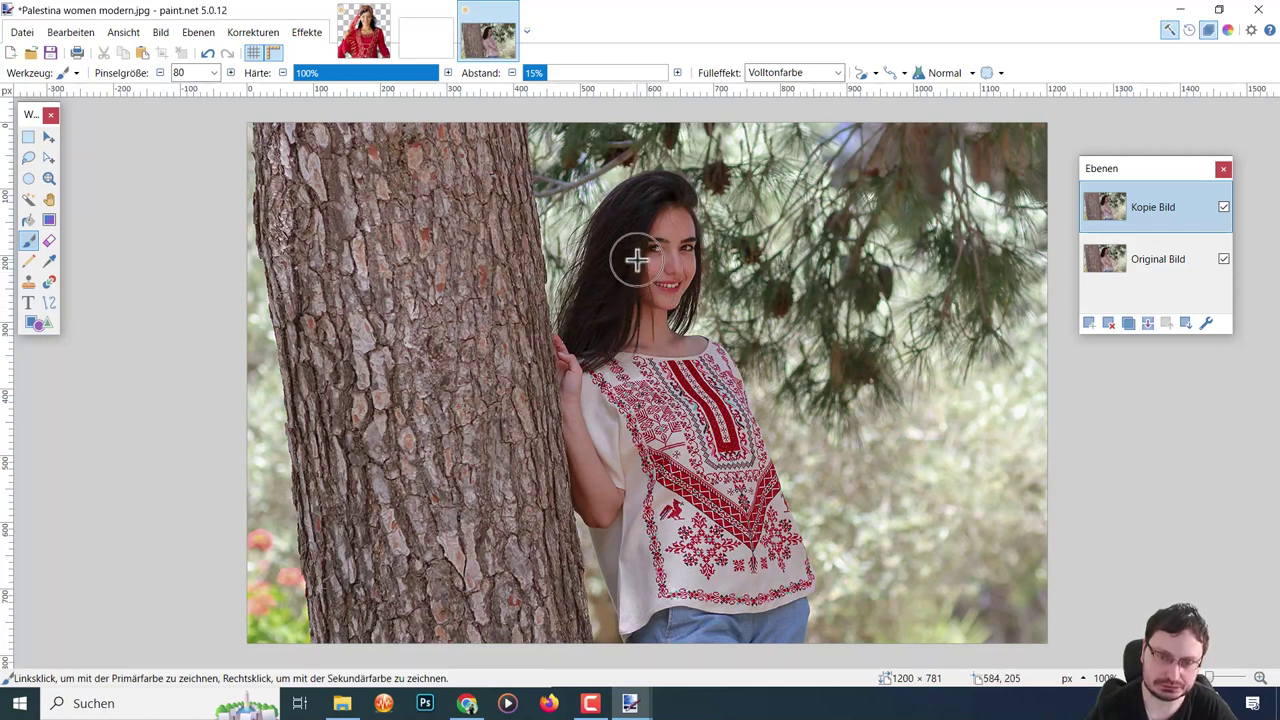
- Set the primary colour to red and paint over the woman's whole figure on the Kopie Bild layer with the 80-pixel brush
{"action": "left_click_drag", "start_coordinate": [635, 260], "coordinate": [638, 281]}
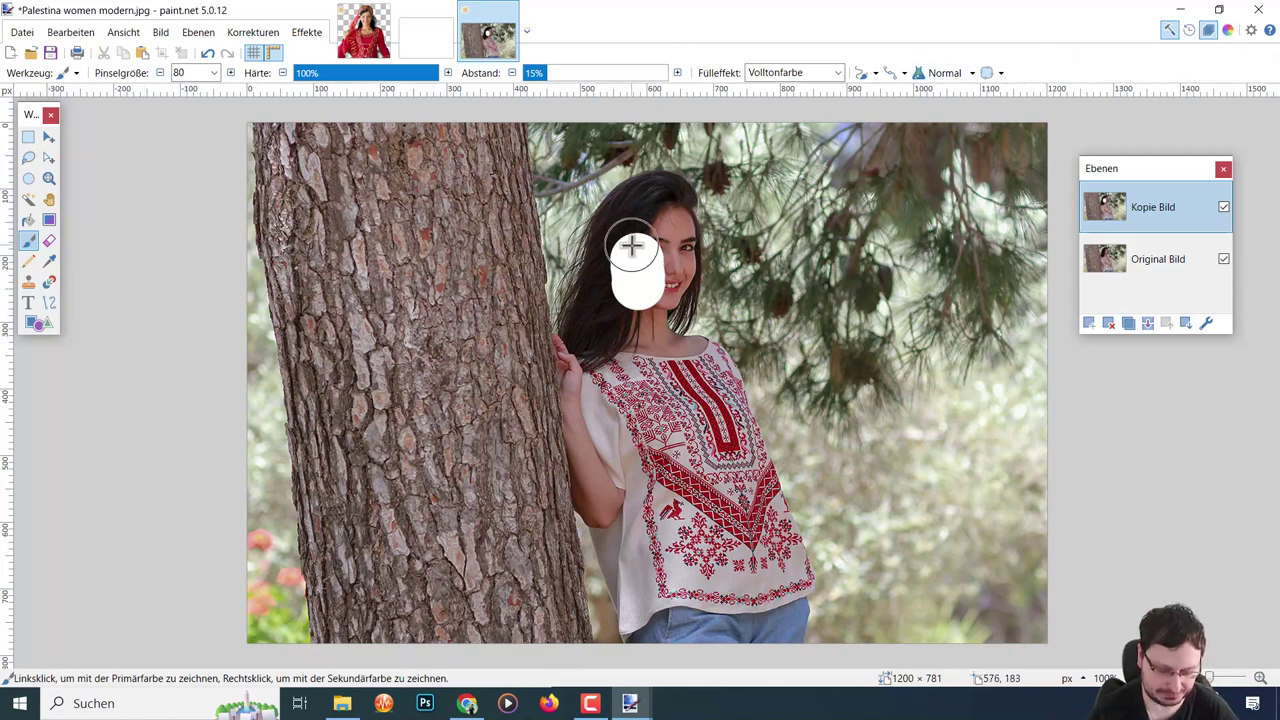
{"action": "key", "text": "F8"}
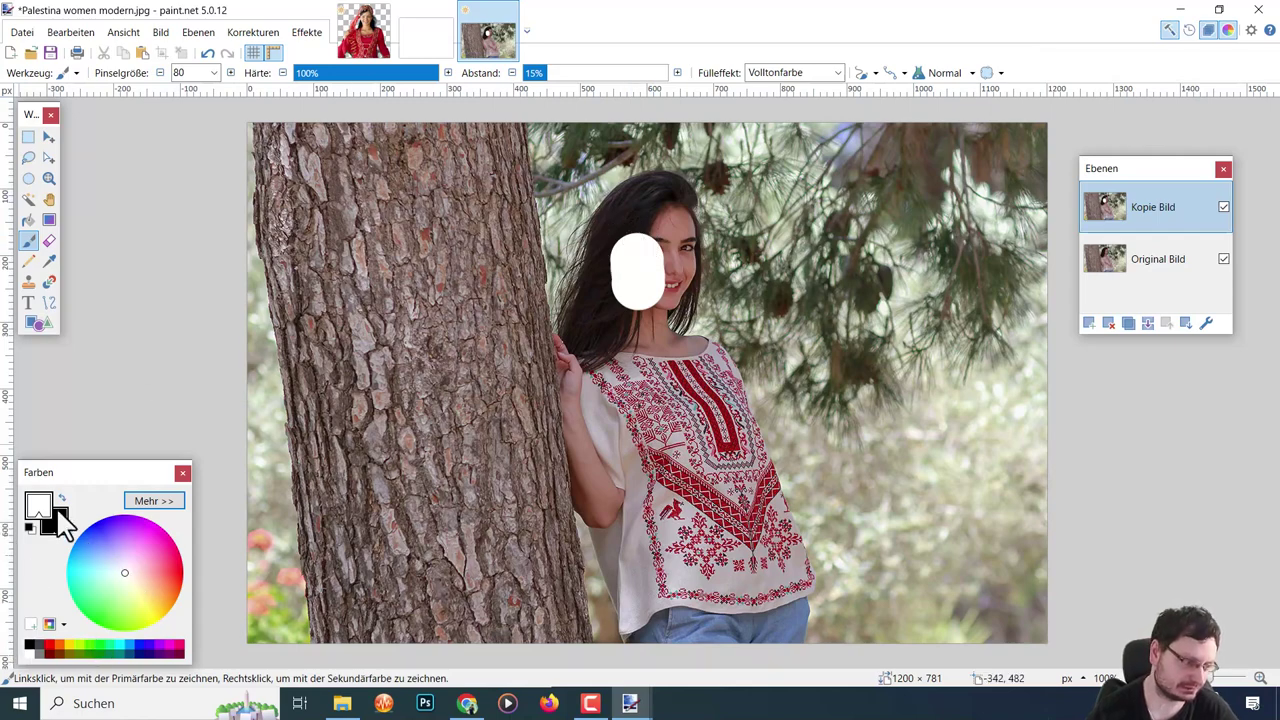
{"action": "left_click", "coordinate": [50, 644]}
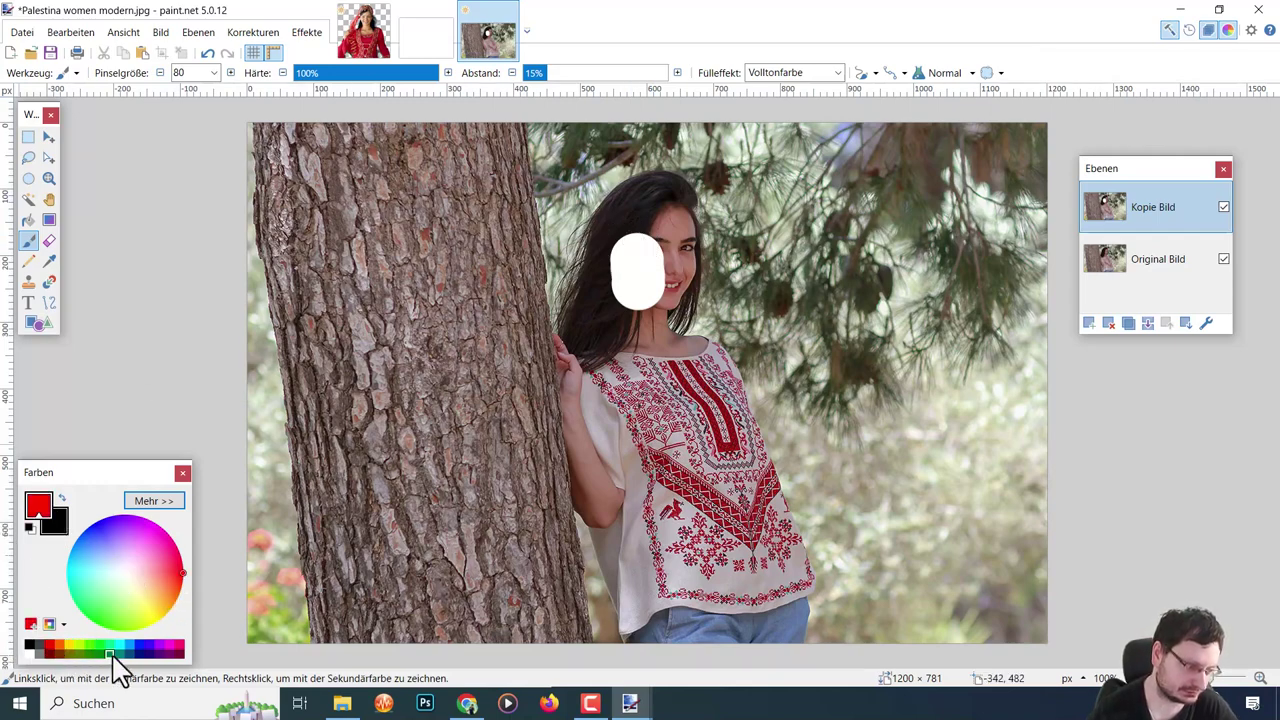
{"action": "left_click", "coordinate": [182, 474]}
{"action": "mouse_move", "coordinate": [630, 276]}
{"action": "left_mouse_down"}
{"action": "mouse_move", "coordinate": [632, 240]}
{"action": "mouse_move", "coordinate": [635, 289]}
{"action": "mouse_move", "coordinate": [655, 225]}
{"action": "mouse_move", "coordinate": [630, 220]}
{"action": "left_mouse_up"}
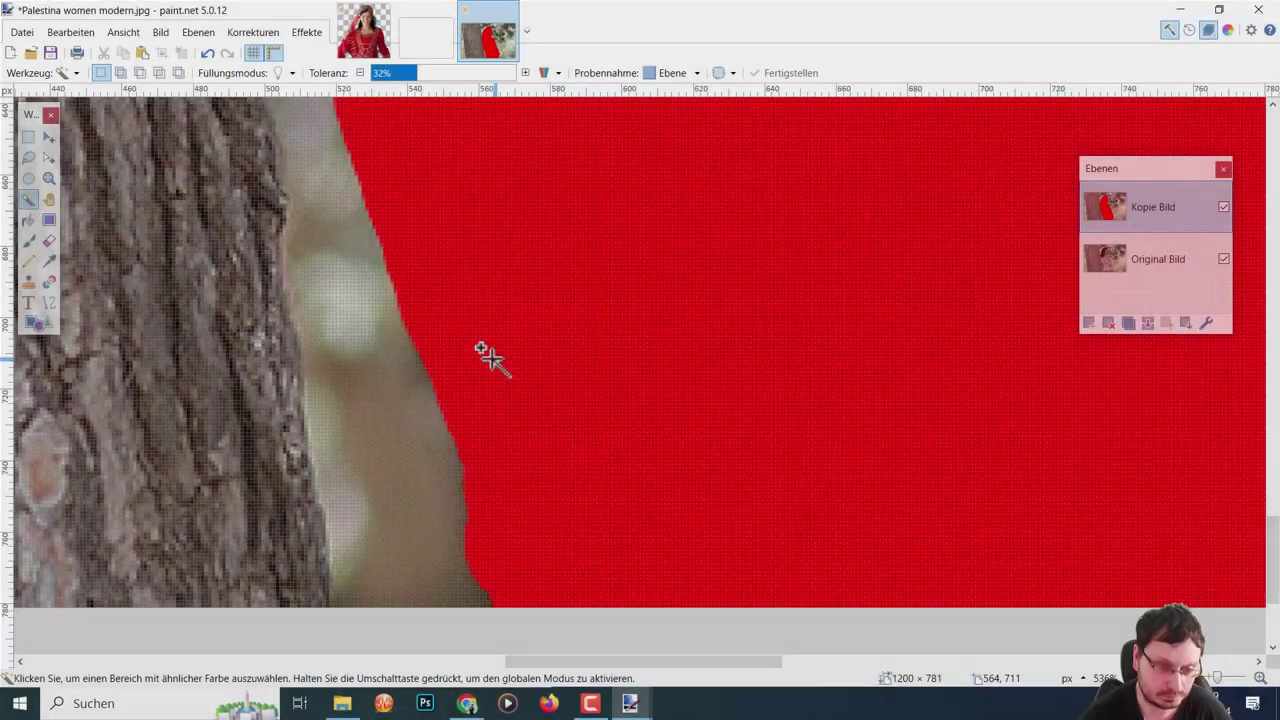
- Set the Magic Wand's fill mode to Zusammenhängend
{"action": "scroll", "coordinate": [483, 355], "scroll_direction": "down", "scroll_amount": 3}
{"action": "scroll", "coordinate": [566, 321], "scroll_direction": "down", "scroll_amount": 3}
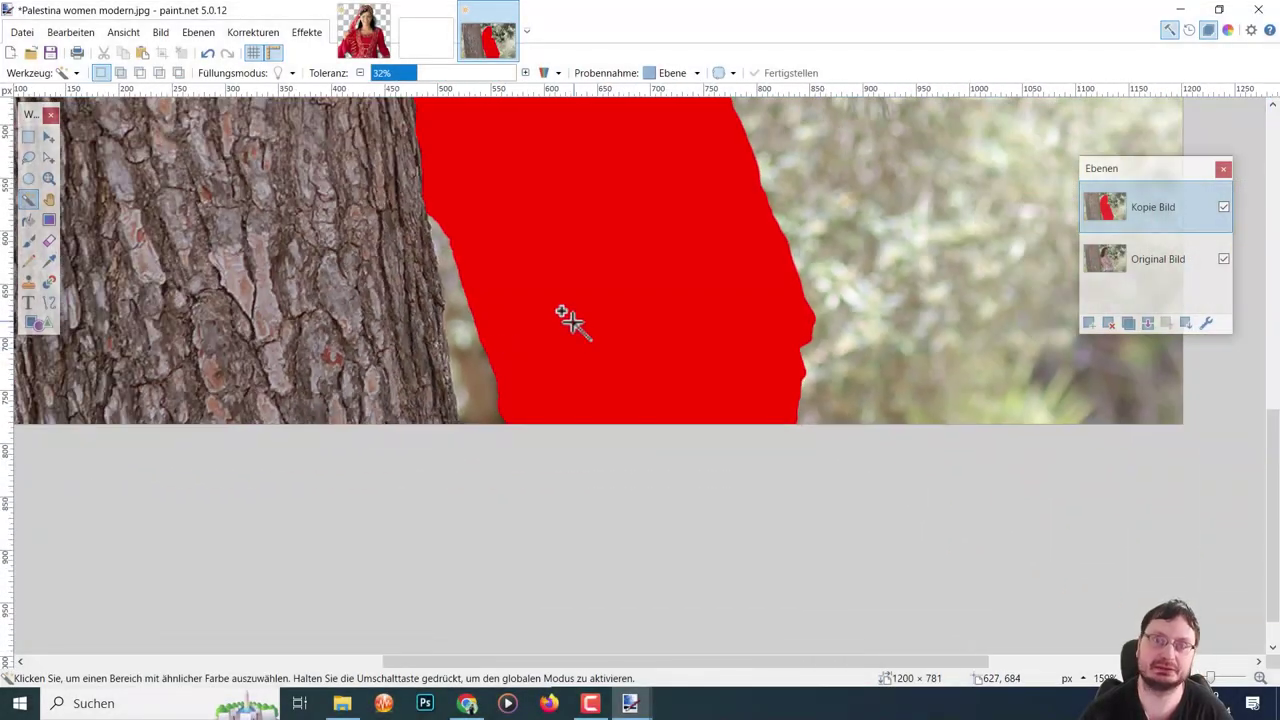
{"action": "scroll", "coordinate": [571, 277], "scroll_direction": "up", "scroll_amount": 4}
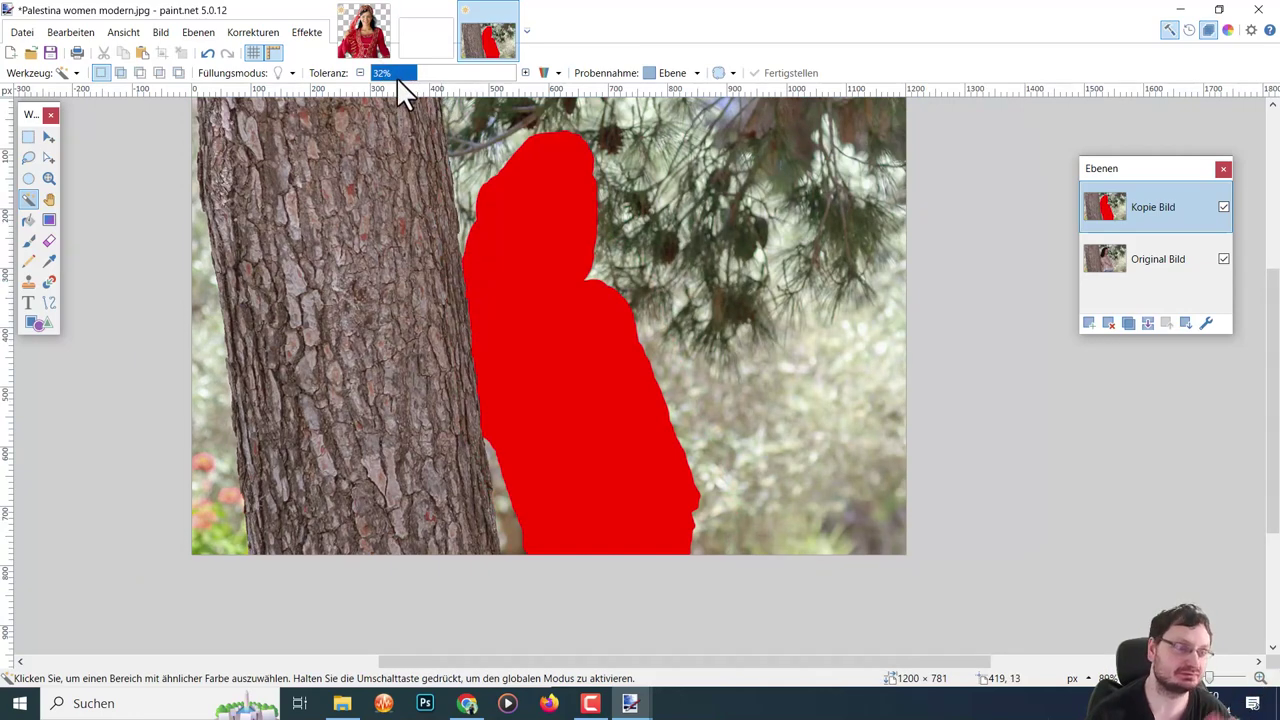
{"action": "left_click", "coordinate": [289, 75]}
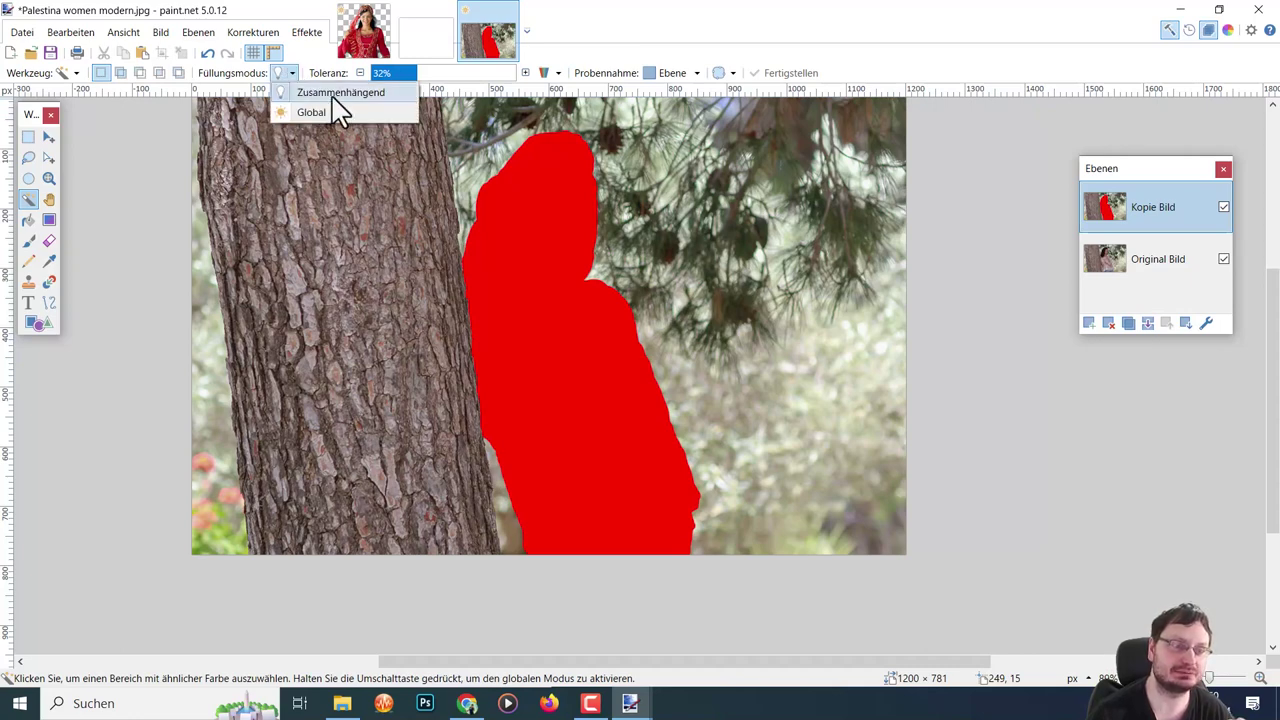
{"action": "left_click", "coordinate": [333, 95]}
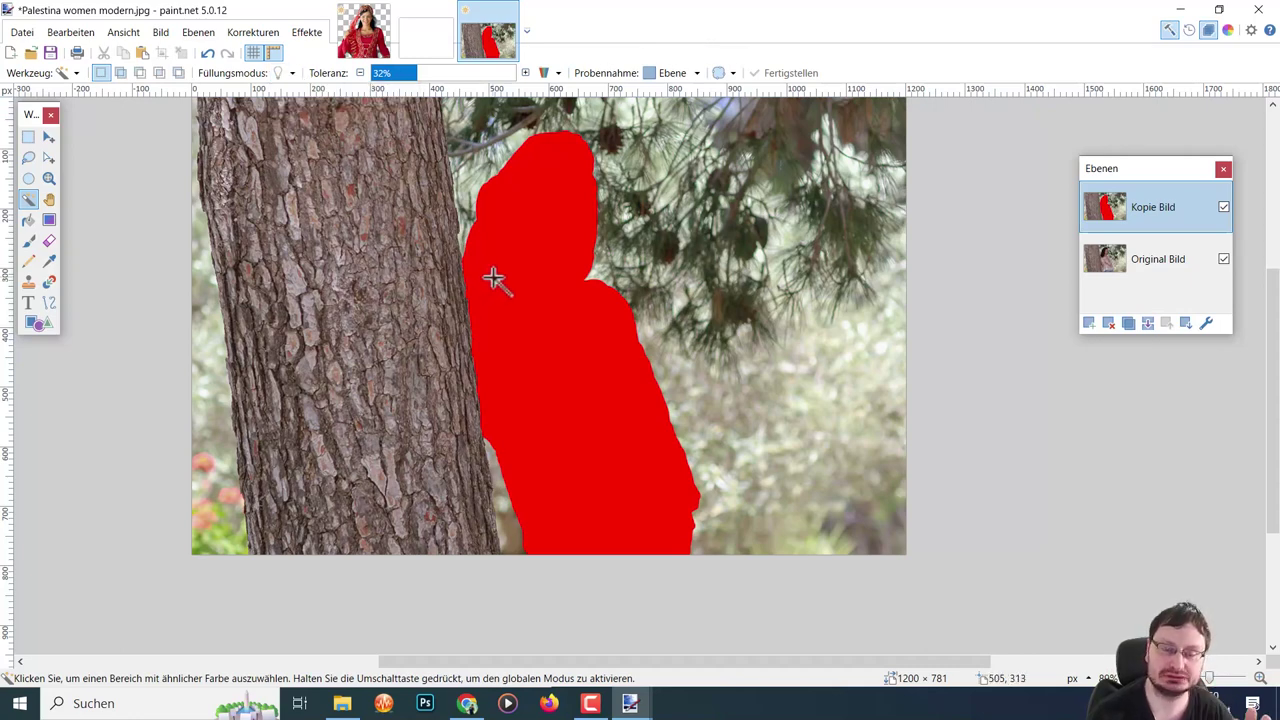
{"action": "left_click", "coordinate": [290, 76]}
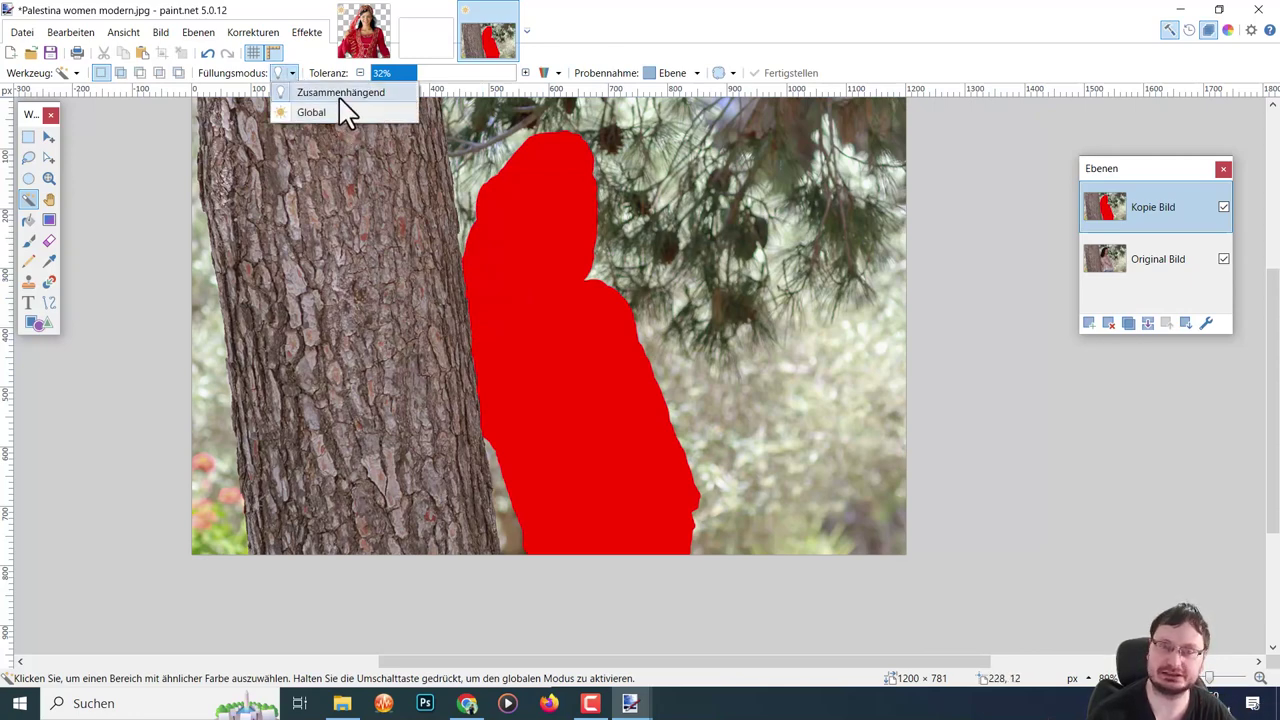
{"action": "left_click", "coordinate": [342, 96]}
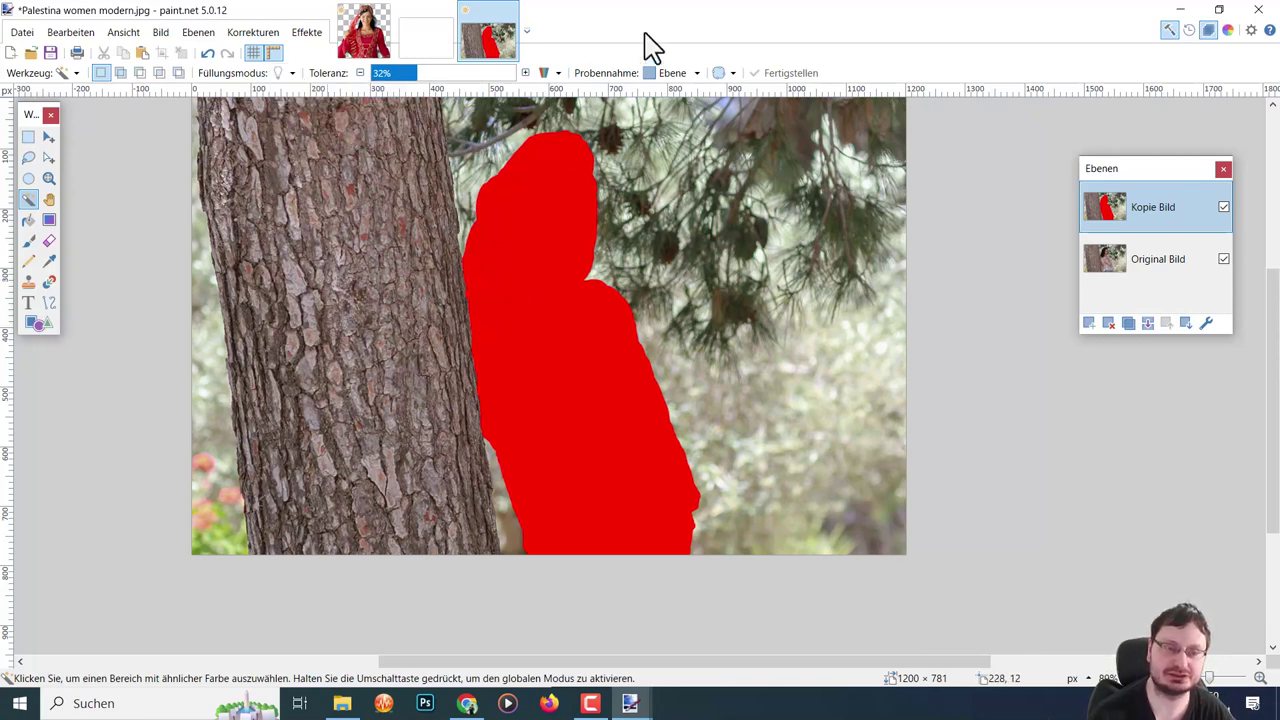
- Set the Magic Wand to Vormultipliziert and Auswahlkanten glätten, with Ebene as the sampling source
{"action": "left_click", "coordinate": [557, 75]}
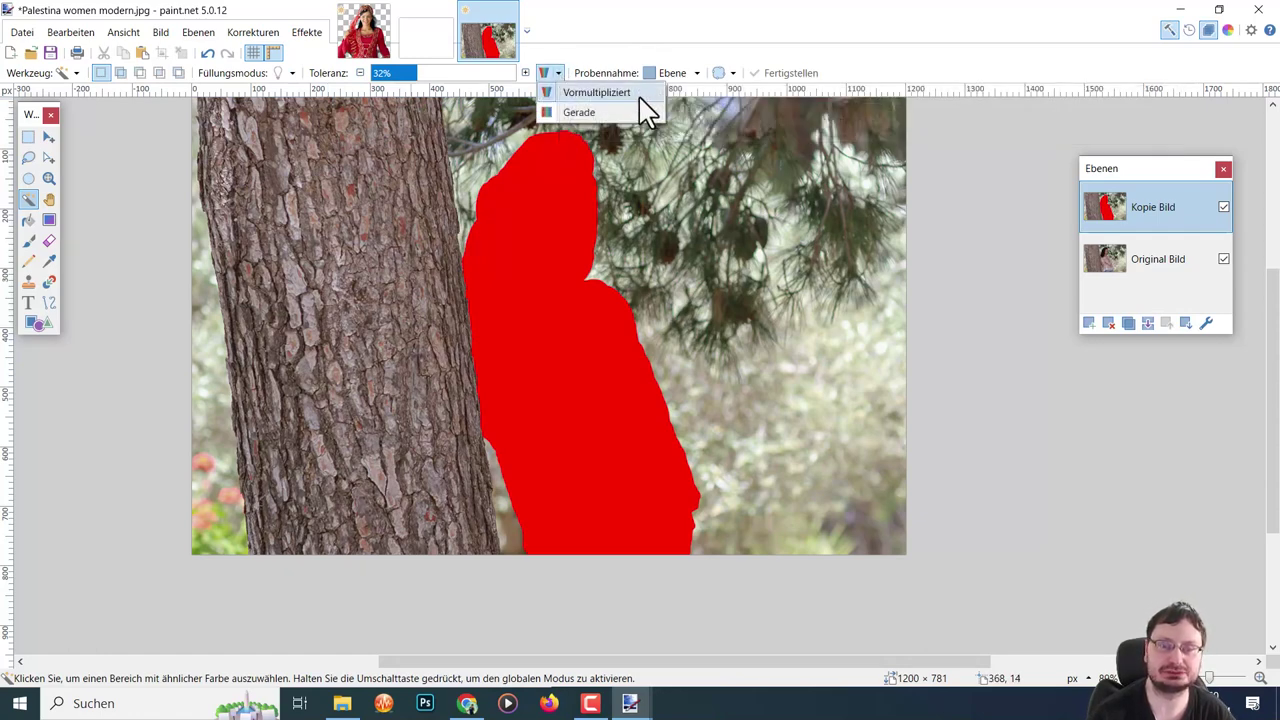
{"action": "left_click", "coordinate": [641, 95]}
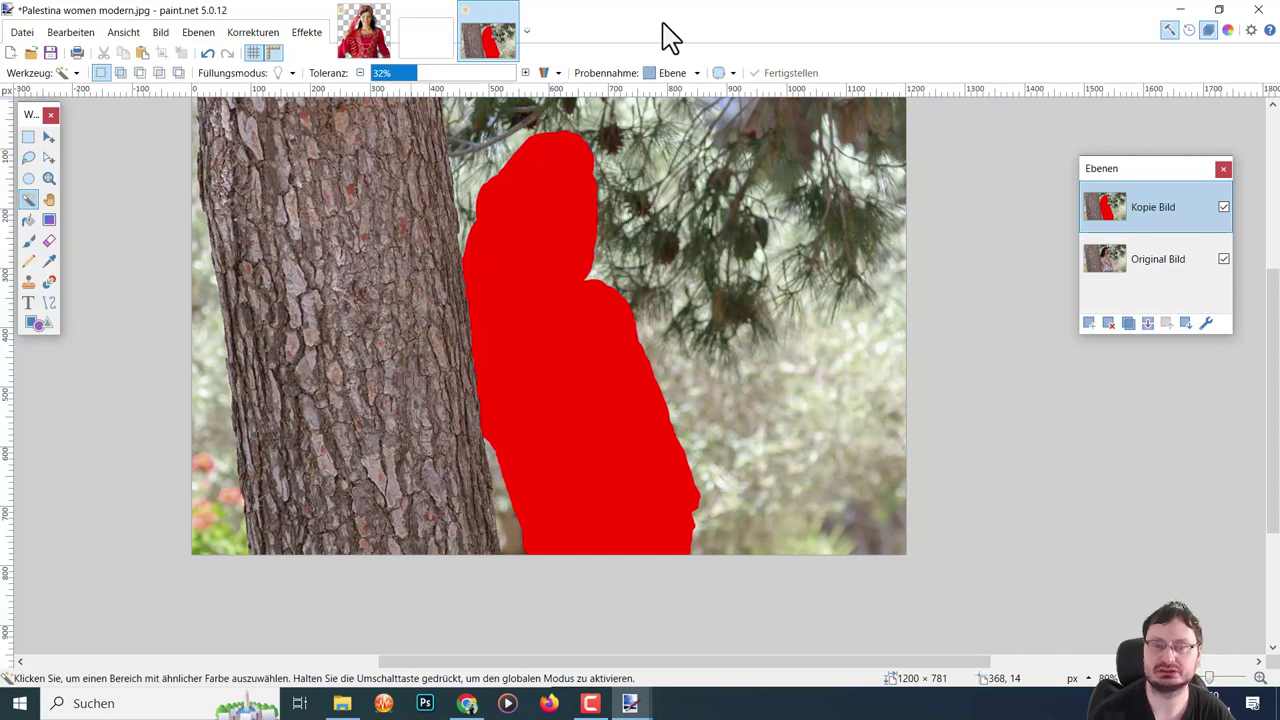
{"action": "left_click", "coordinate": [735, 75]}
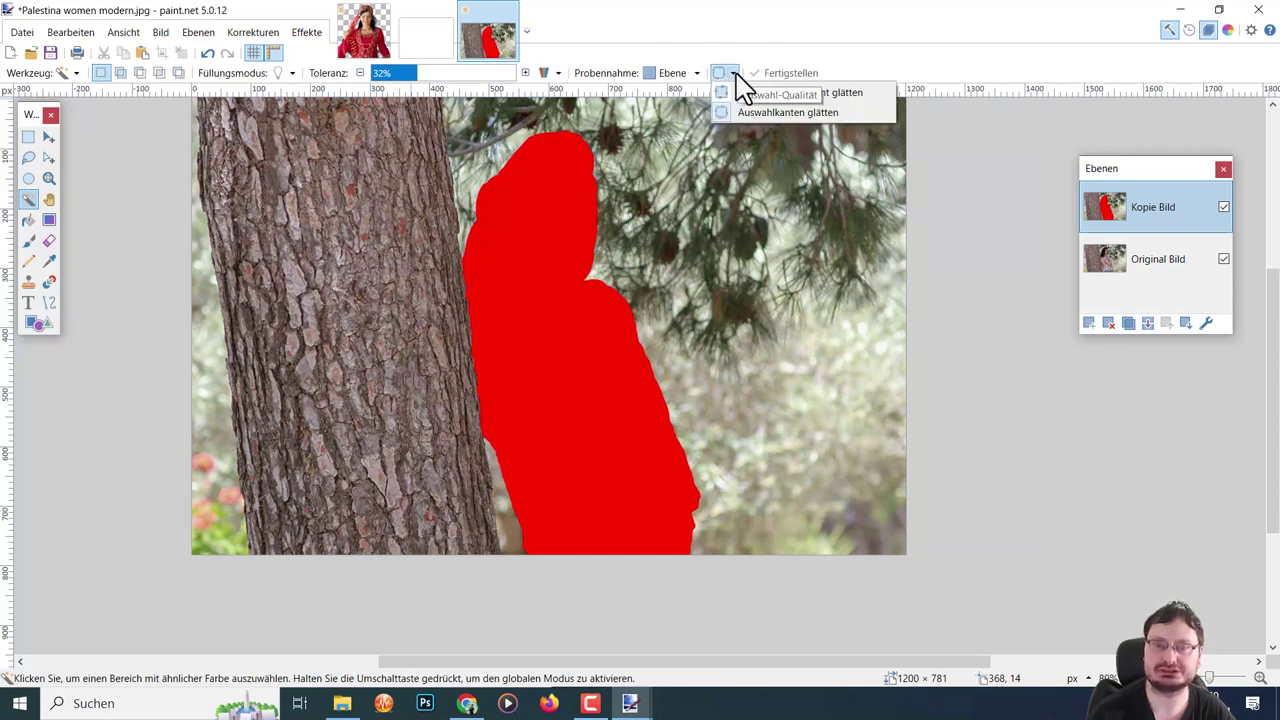
{"action": "left_click", "coordinate": [787, 112]}
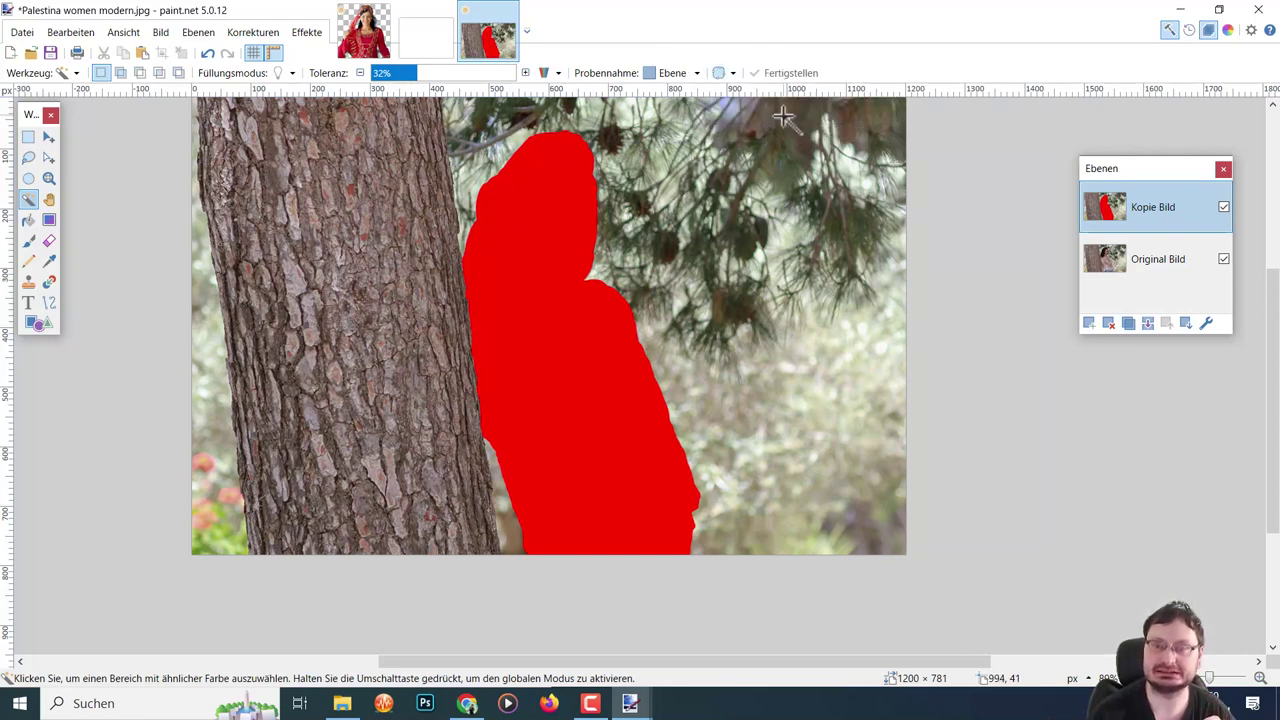
{"action": "left_click", "coordinate": [697, 75]}
{"action": "left_click", "coordinate": [697, 75]}
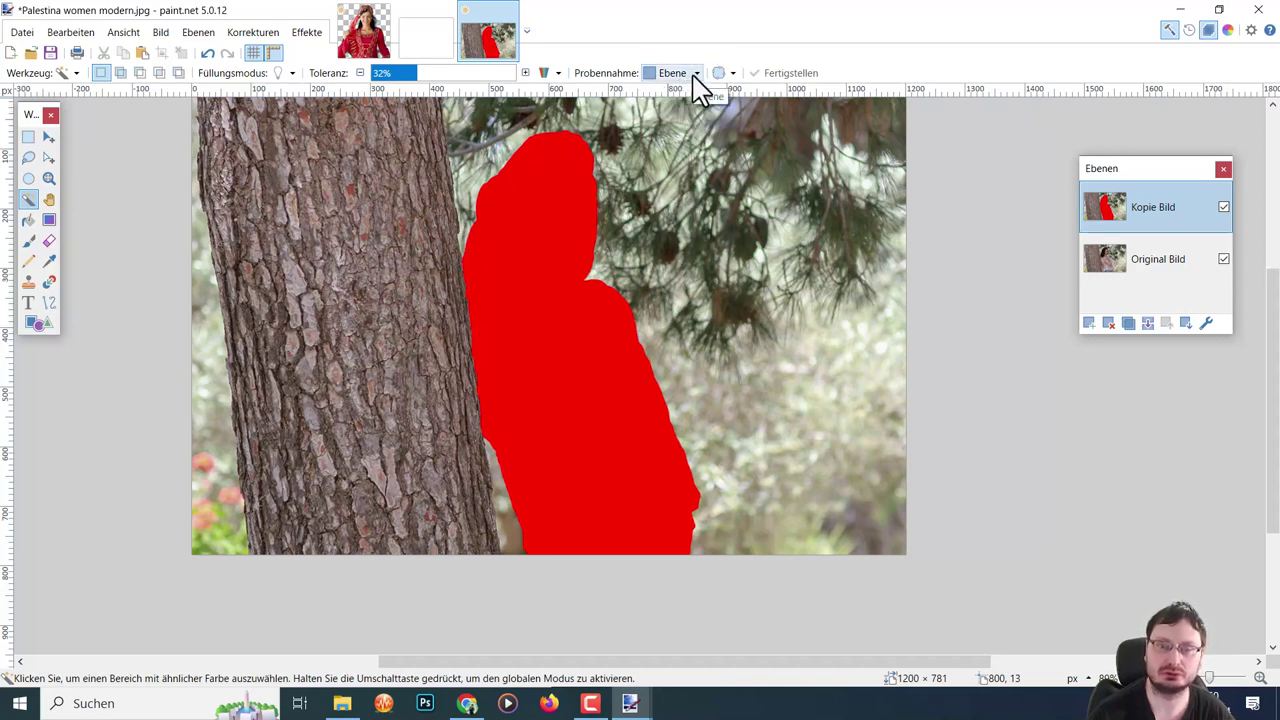
{"action": "left_click", "coordinate": [697, 76]}
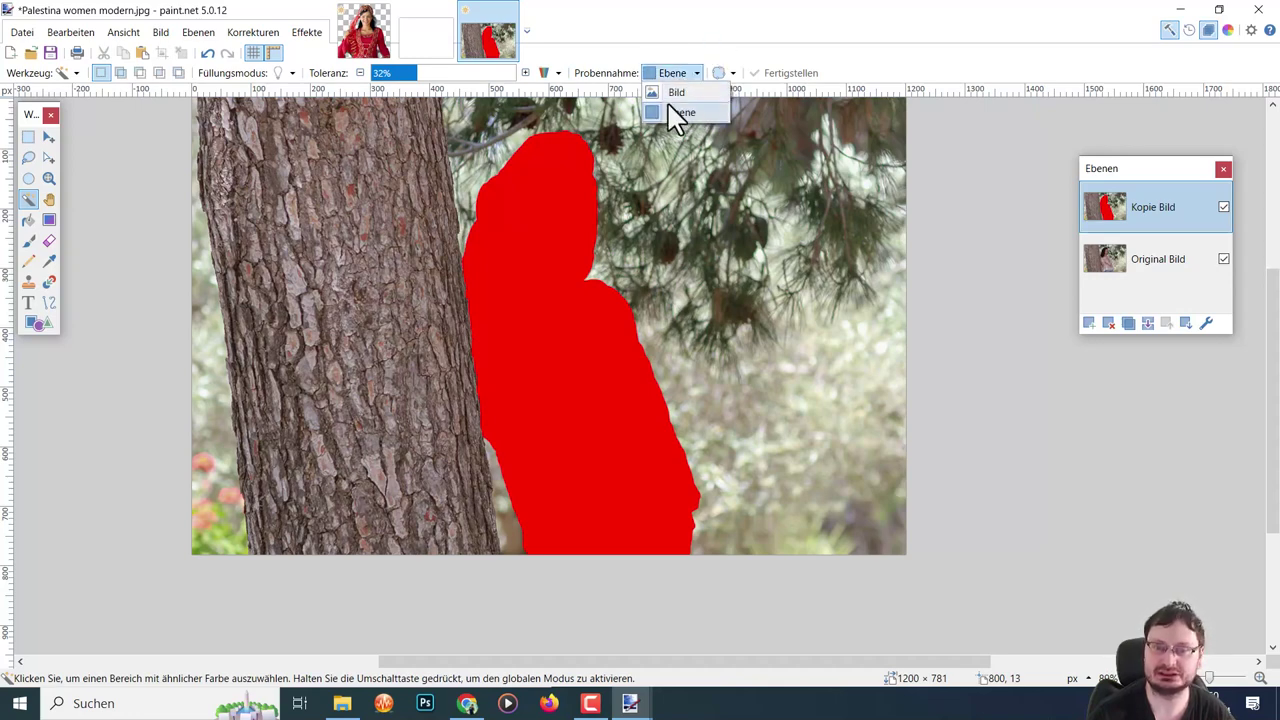
{"action": "left_click", "coordinate": [628, 70]}
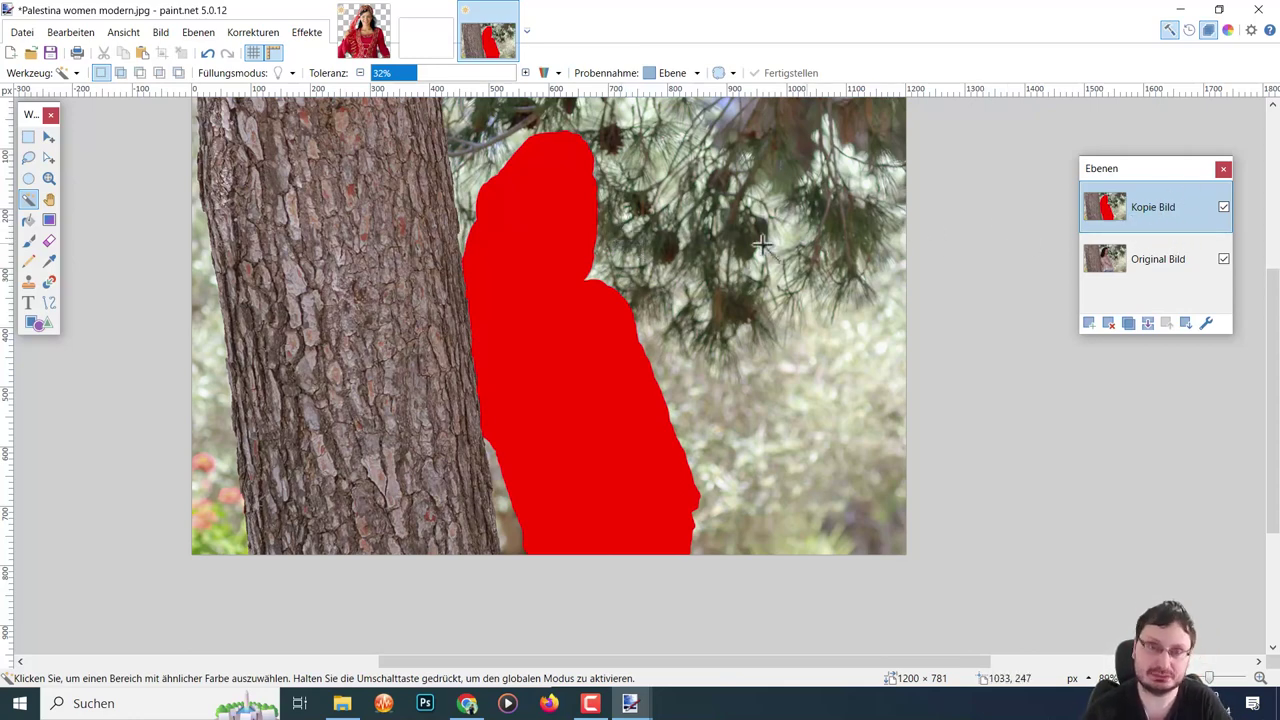
- Select the red silhouette with the Magic Wand and cut that area out of the Original Bild layer
{"action": "left_click", "coordinate": [555, 337]}
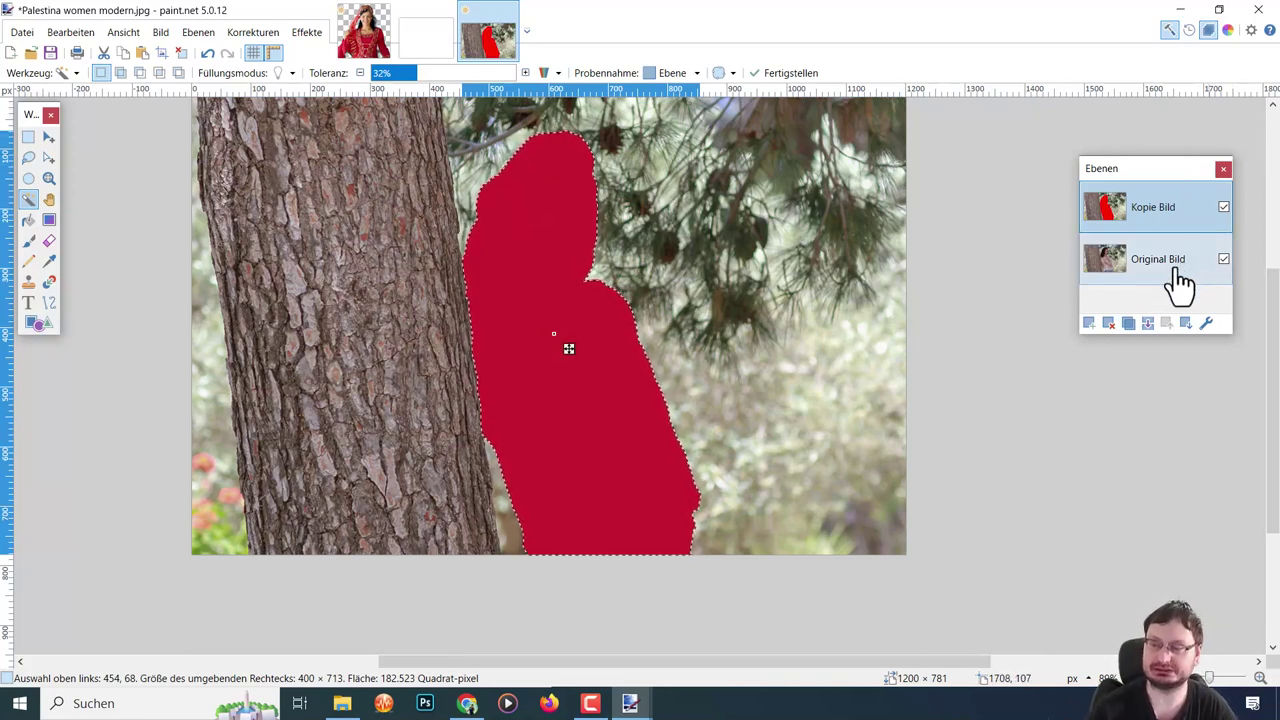
{"action": "left_click", "coordinate": [1180, 285]}
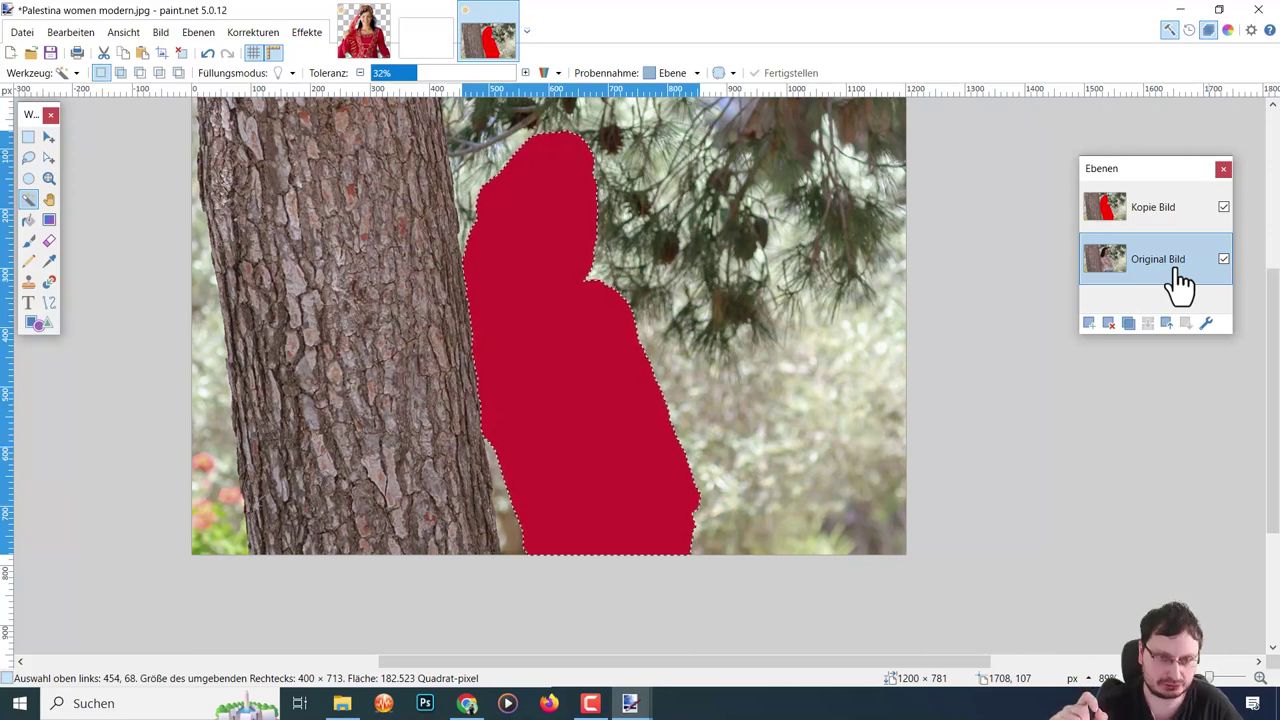
{"action": "key", "text": "ctrl+x"}
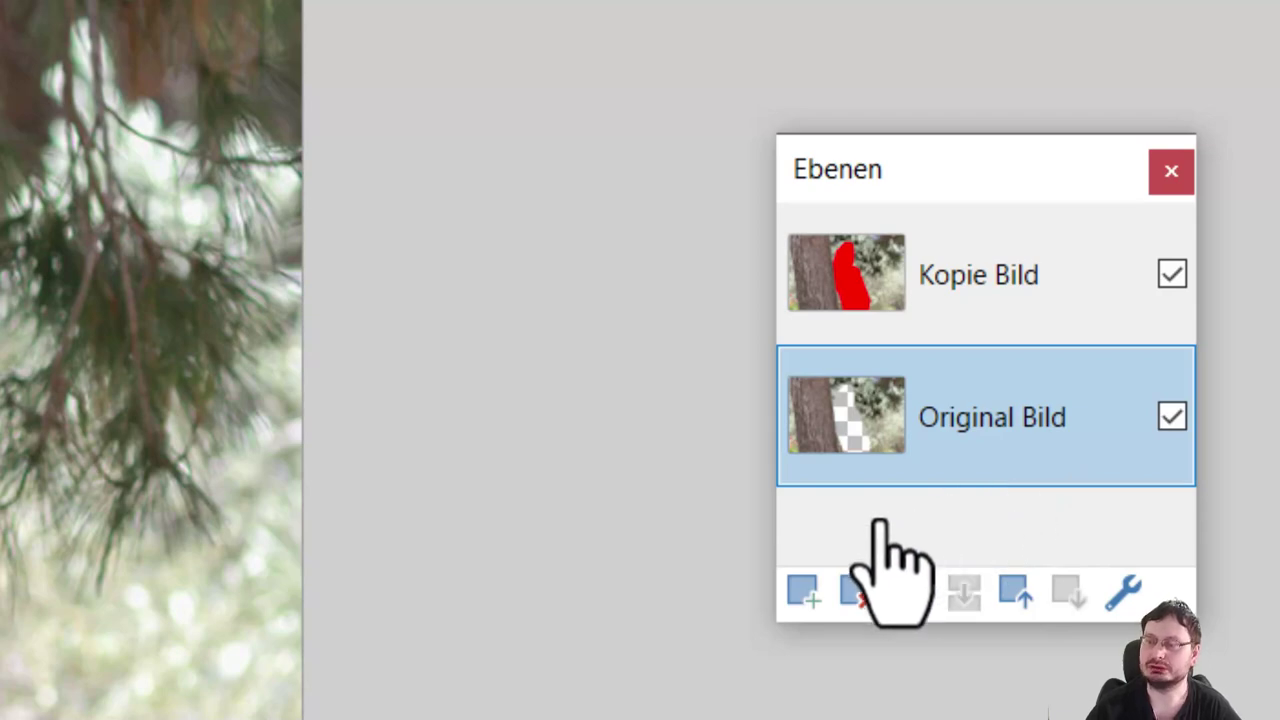
- Add a new layer above Original Bild, paste the cut-out woman onto it and deselect
{"action": "left_click", "coordinate": [806, 594]}
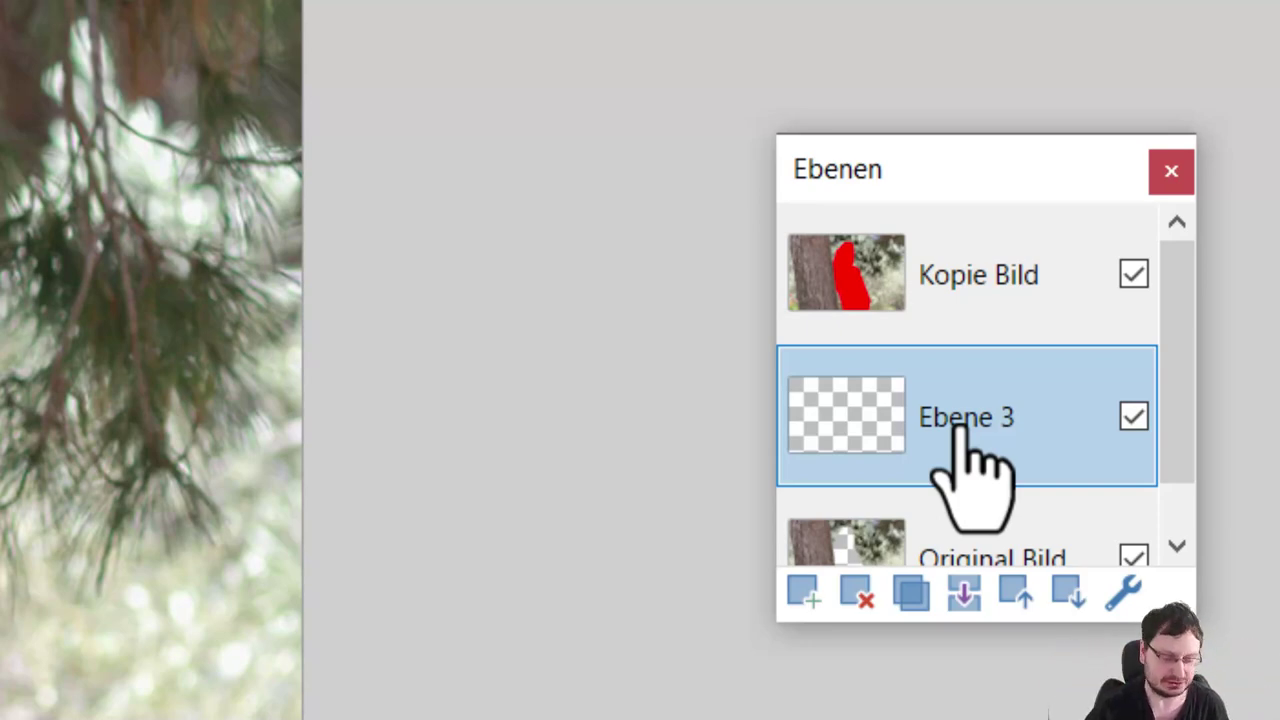
{"action": "key", "text": "ctrl+v"}
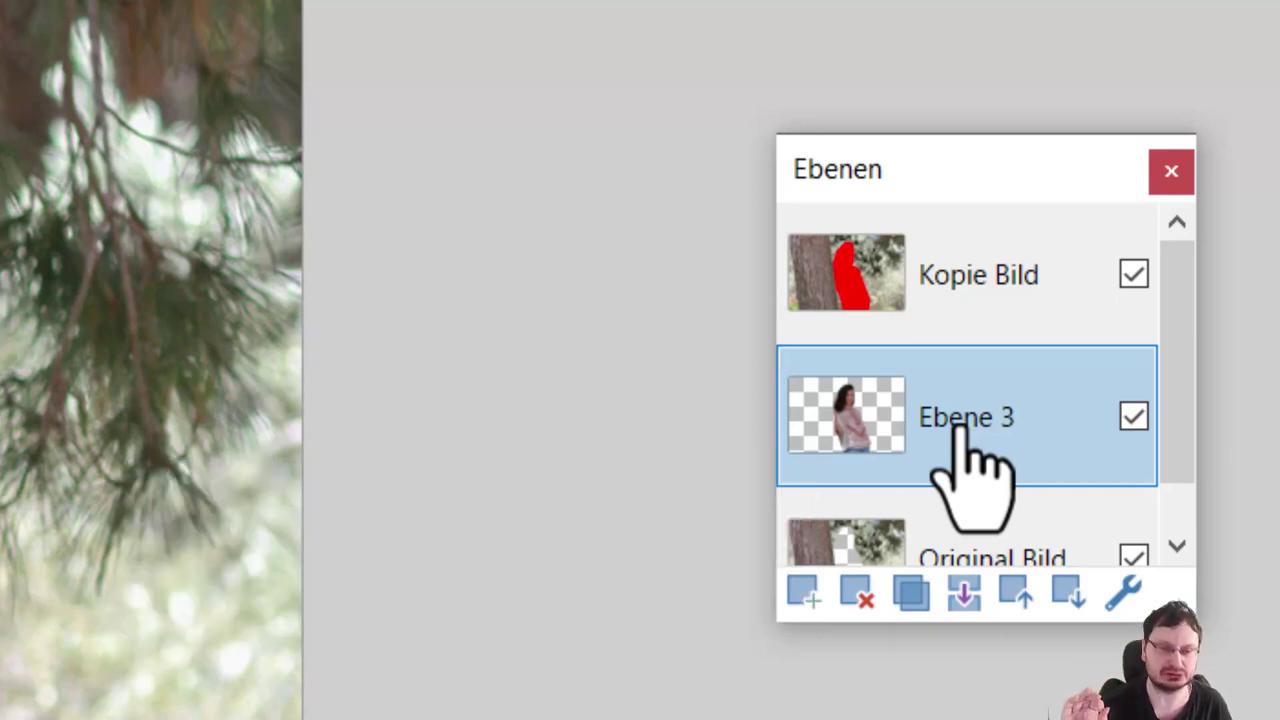
{"action": "key", "text": "ctrl+d"}
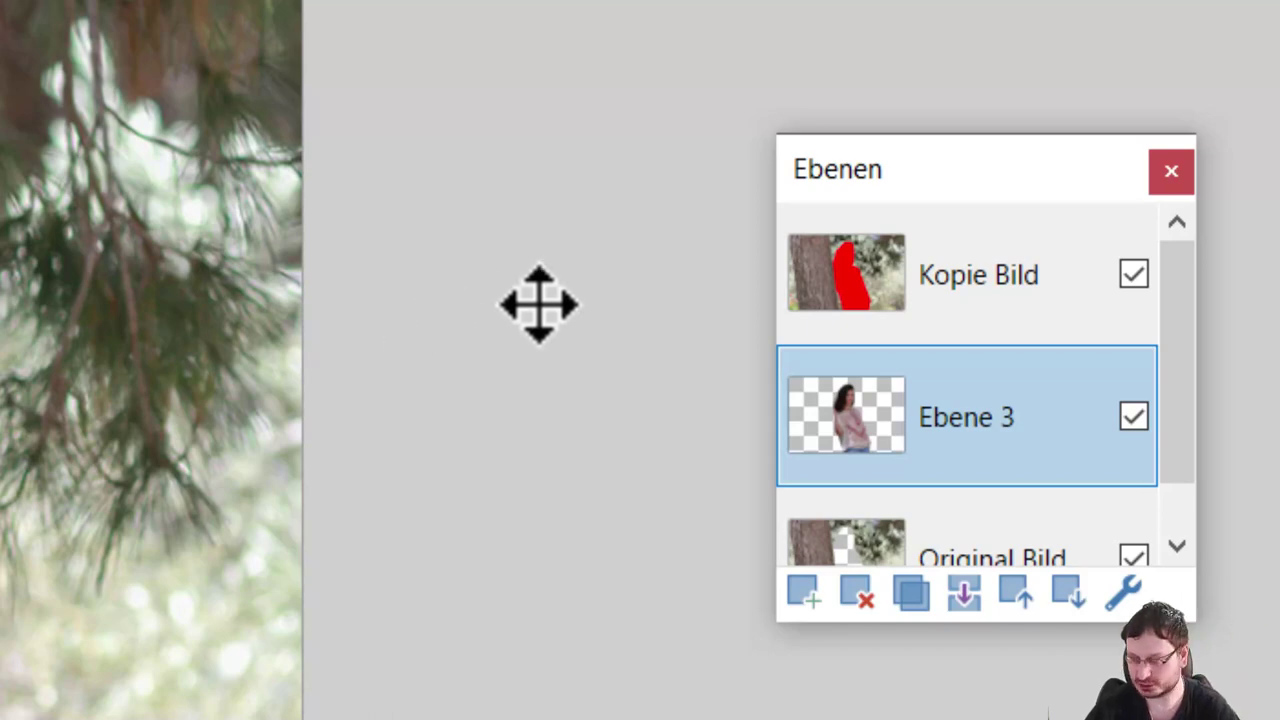
- Widen the Ebenen window and hide the Original Bild and Kopie Bild layers so only the cut-out layer shows
{"action": "scroll", "coordinate": [1005, 330], "scroll_direction": "down", "scroll_amount": 1}
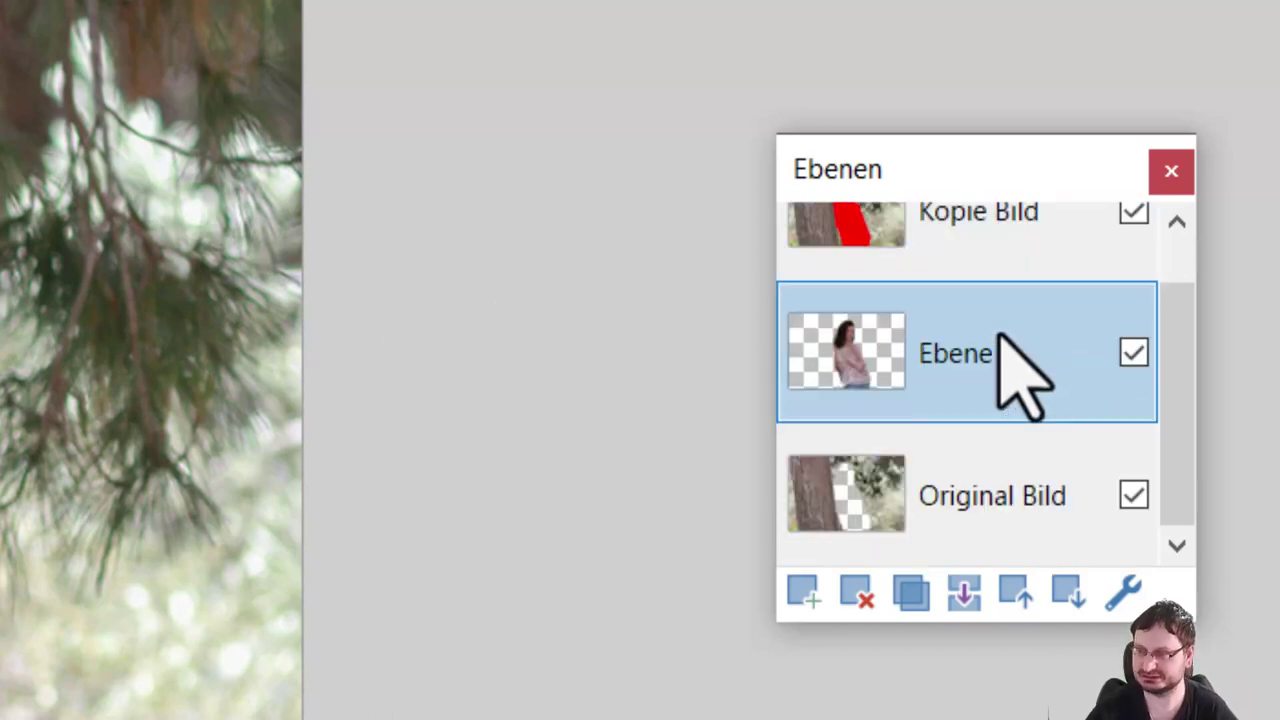
{"action": "scroll", "coordinate": [968, 375], "scroll_direction": "up", "scroll_amount": 1}
{"action": "scroll", "coordinate": [990, 425], "scroll_direction": "down", "scroll_amount": 1}
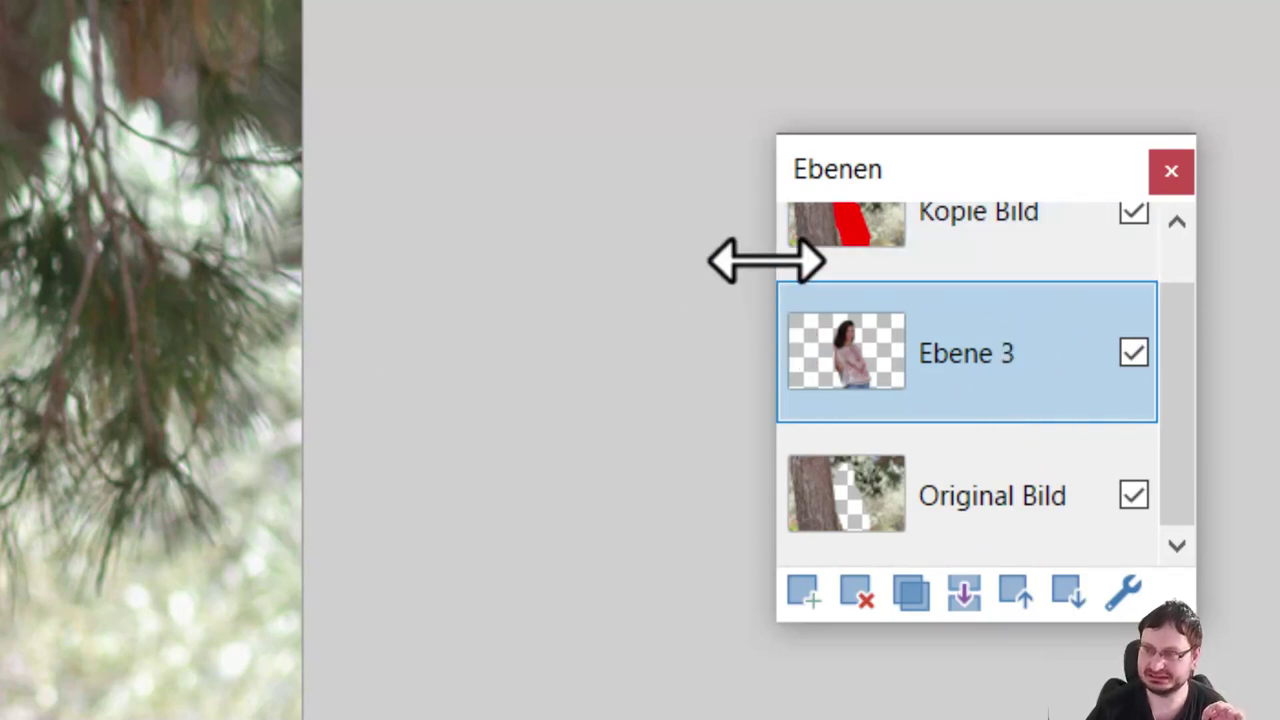
{"action": "left_click_drag", "start_coordinate": [767, 260], "coordinate": [344, 297]}
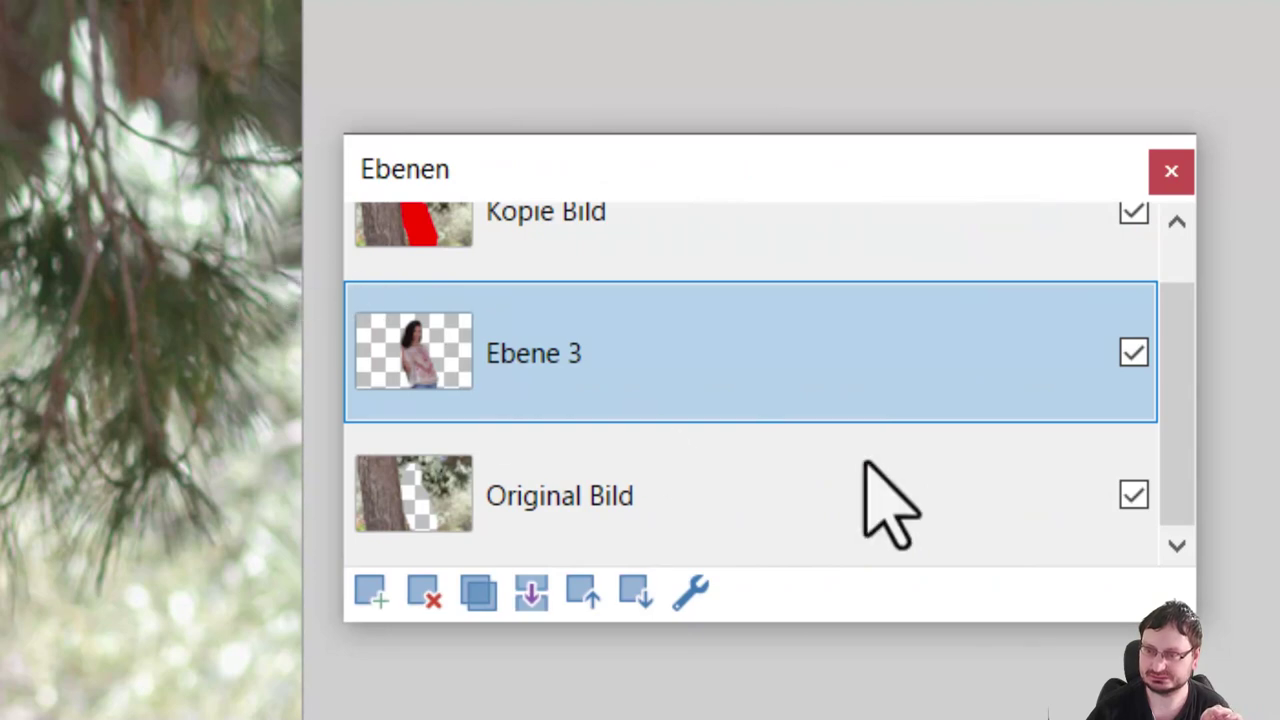
{"action": "left_click", "coordinate": [1133, 495]}
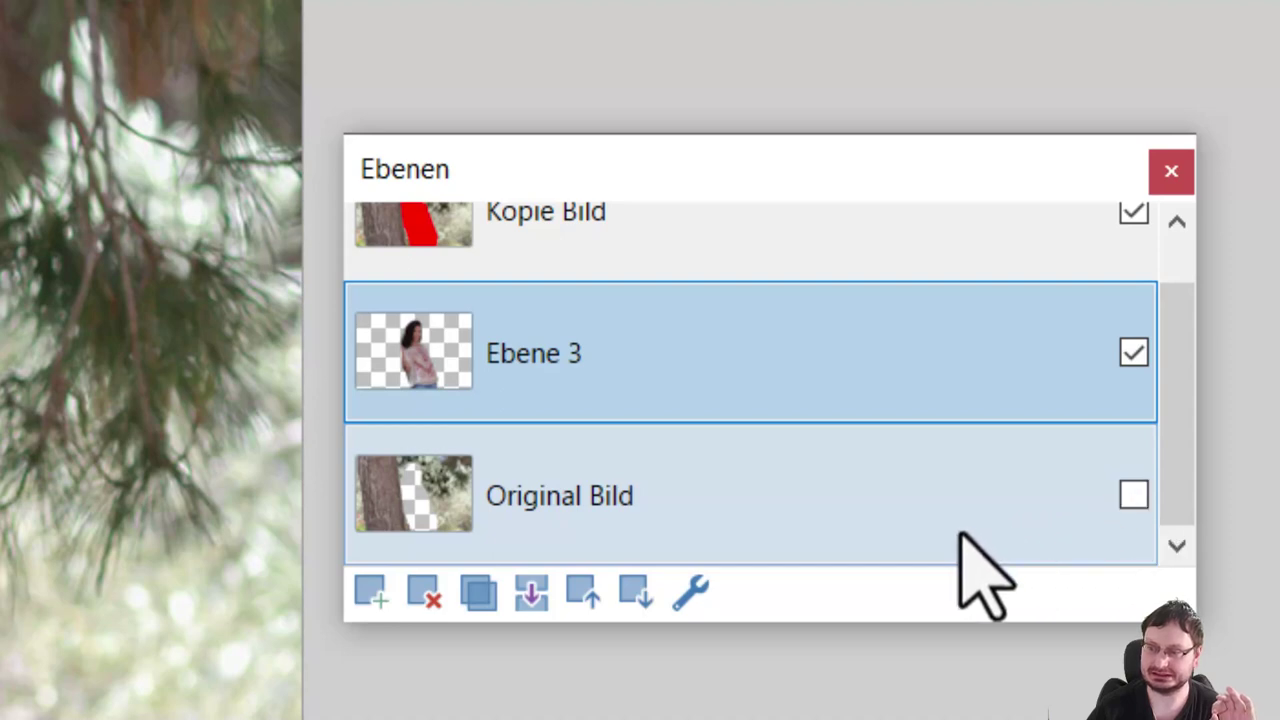
{"action": "scroll", "coordinate": [955, 505], "scroll_direction": "up", "scroll_amount": 1}
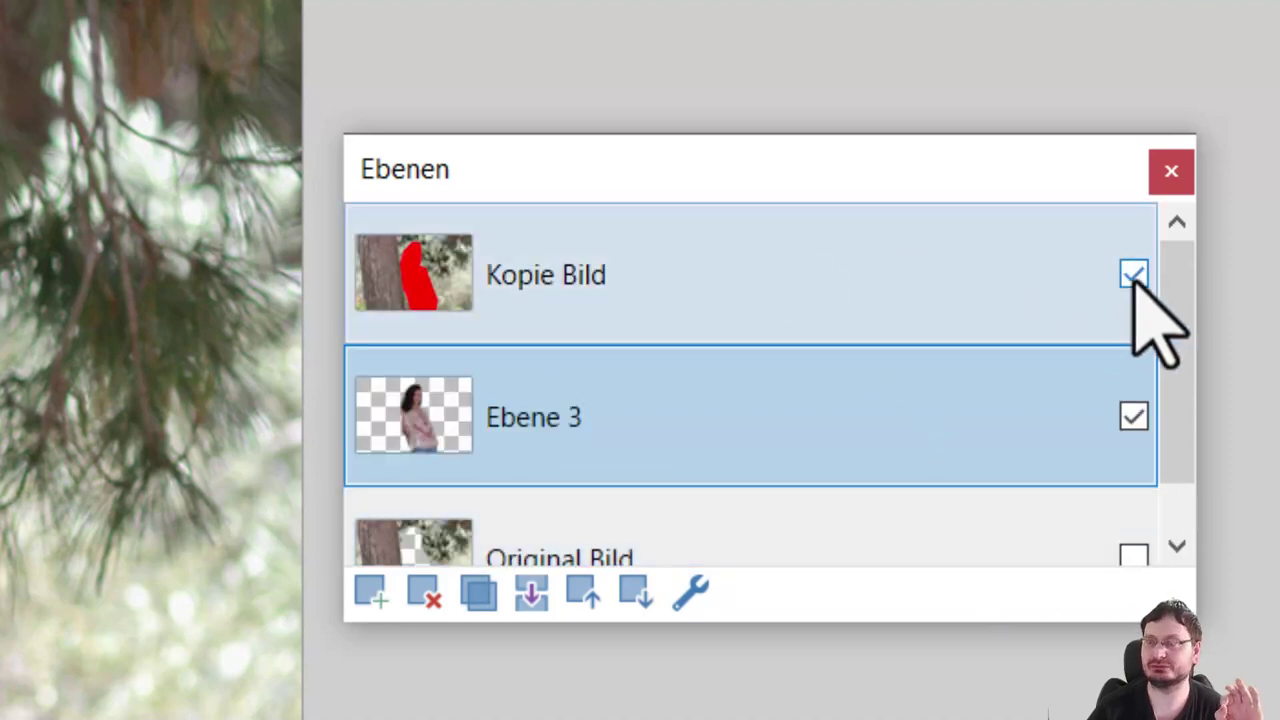
{"action": "left_click", "coordinate": [1133, 275]}
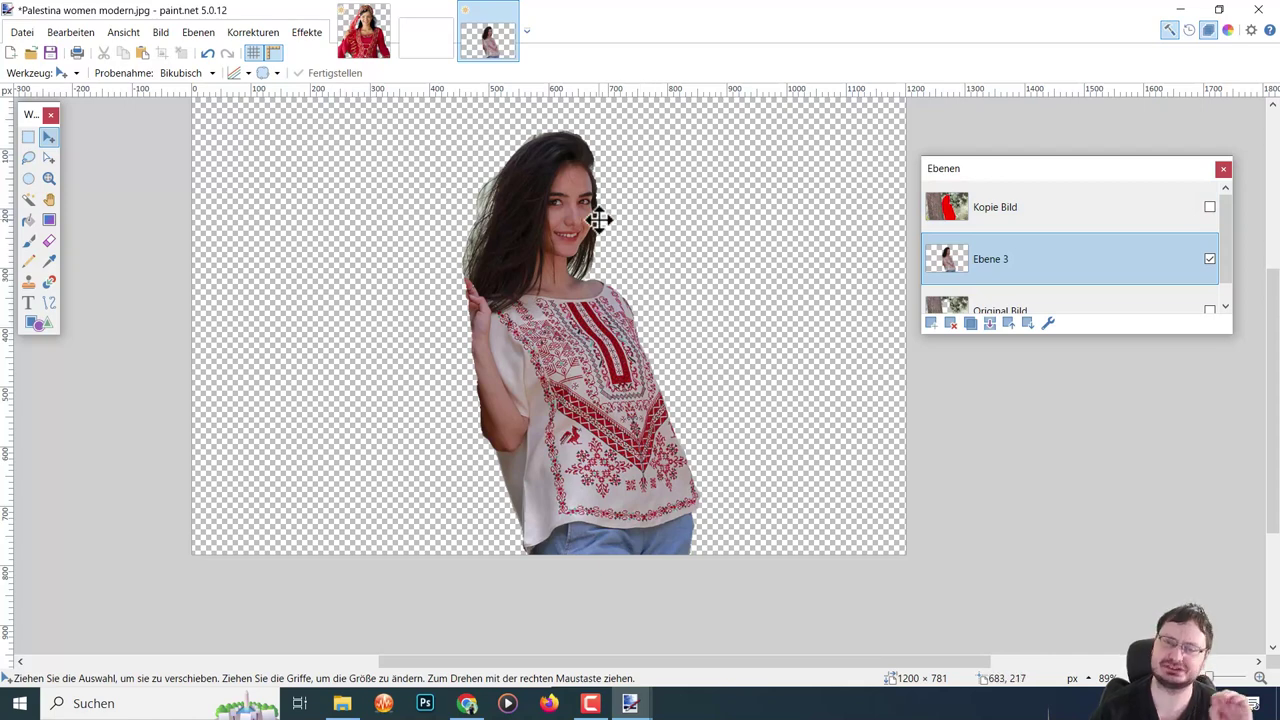
- Delete the Original Bild and Kopie Bild layers, keeping only the layer with the cut-out woman
{"action": "left_click", "coordinate": [28, 199]}
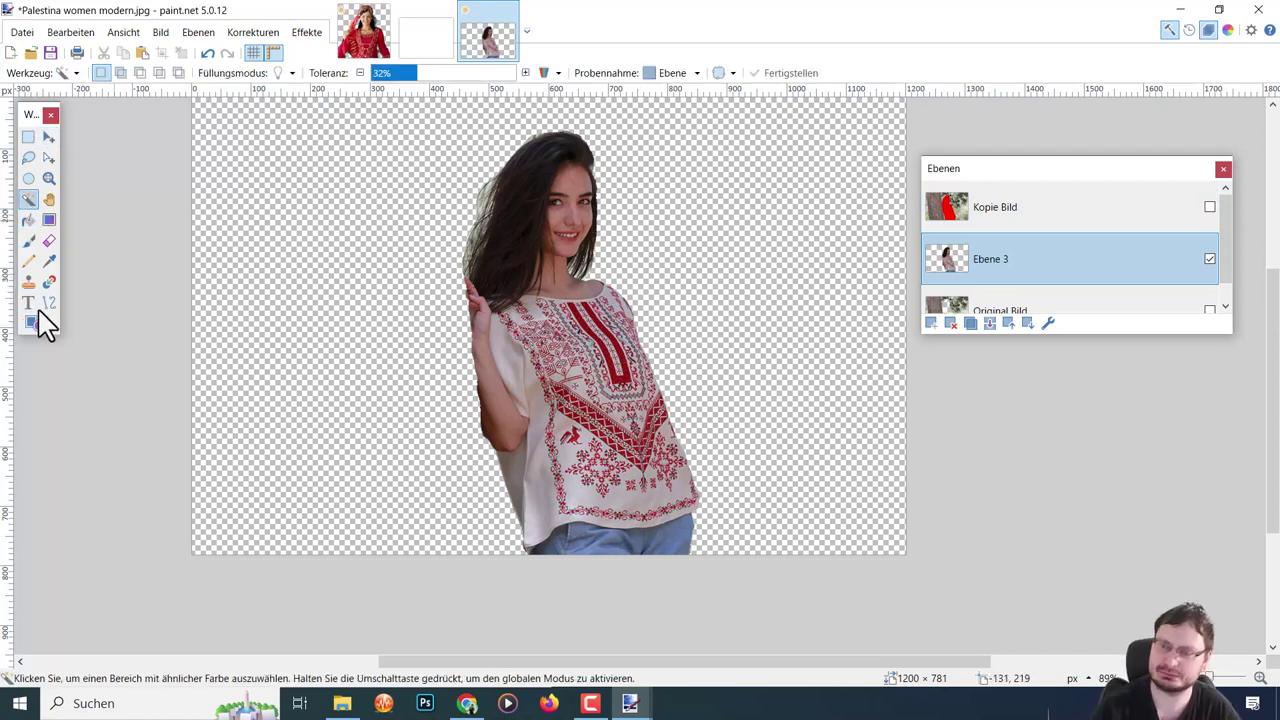
{"action": "left_click", "coordinate": [1056, 214]}
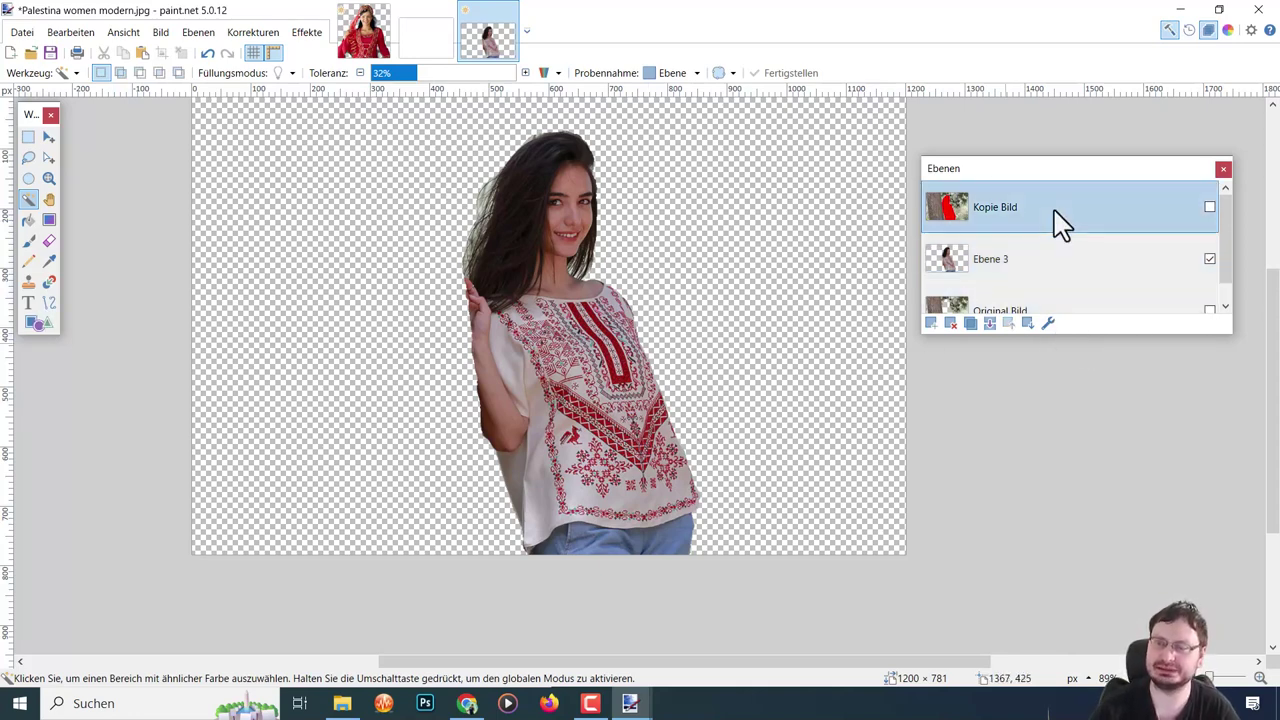
{"action": "left_click", "coordinate": [1063, 307]}
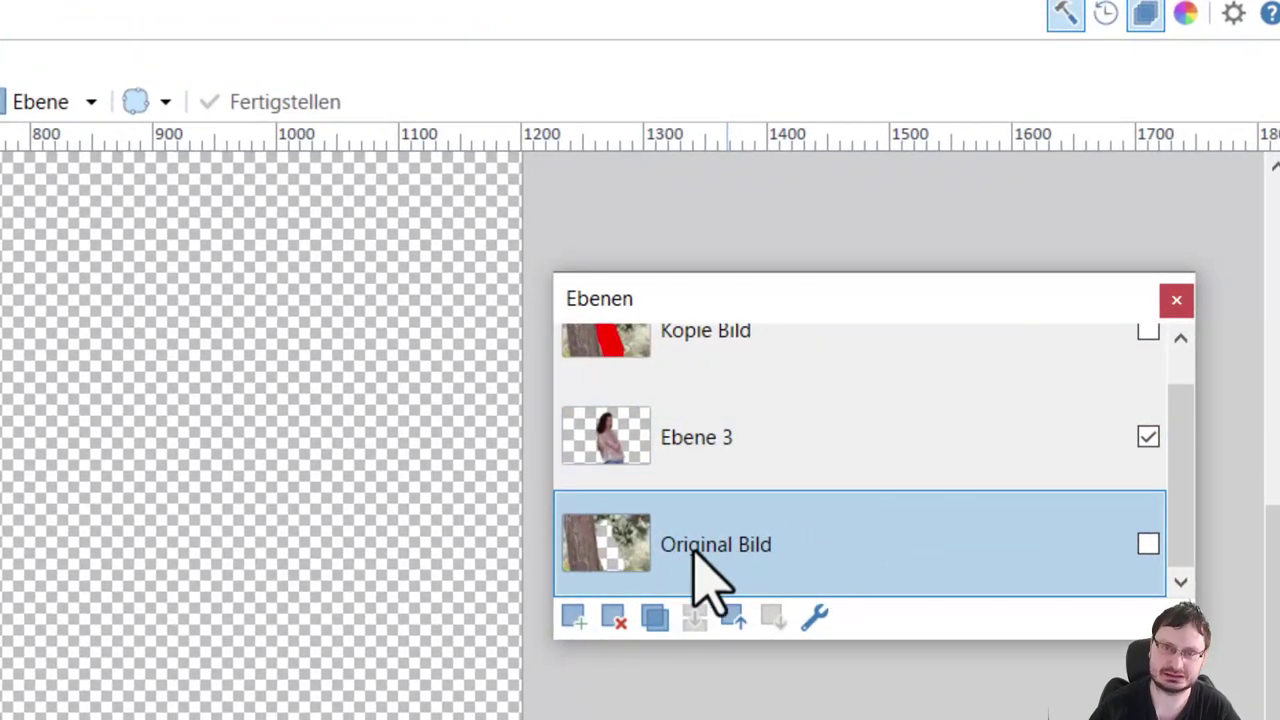
{"action": "left_click", "coordinate": [613, 618]}
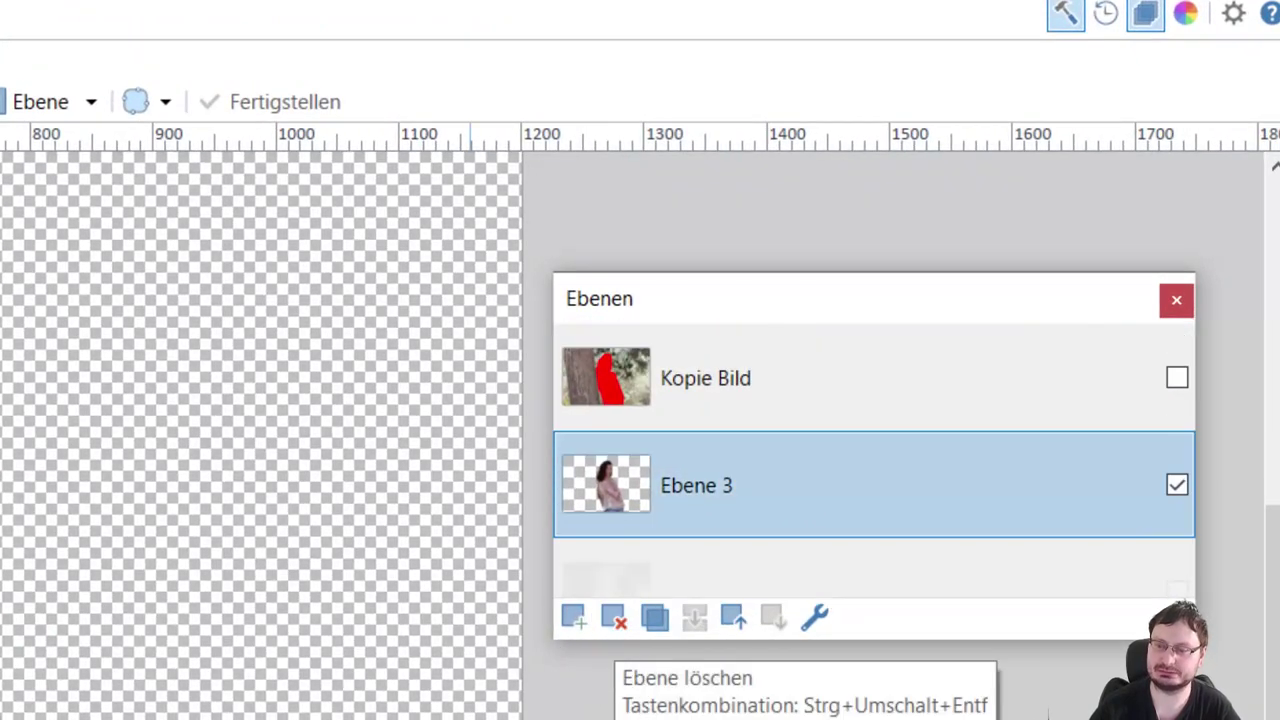
{"action": "left_click", "coordinate": [766, 394]}
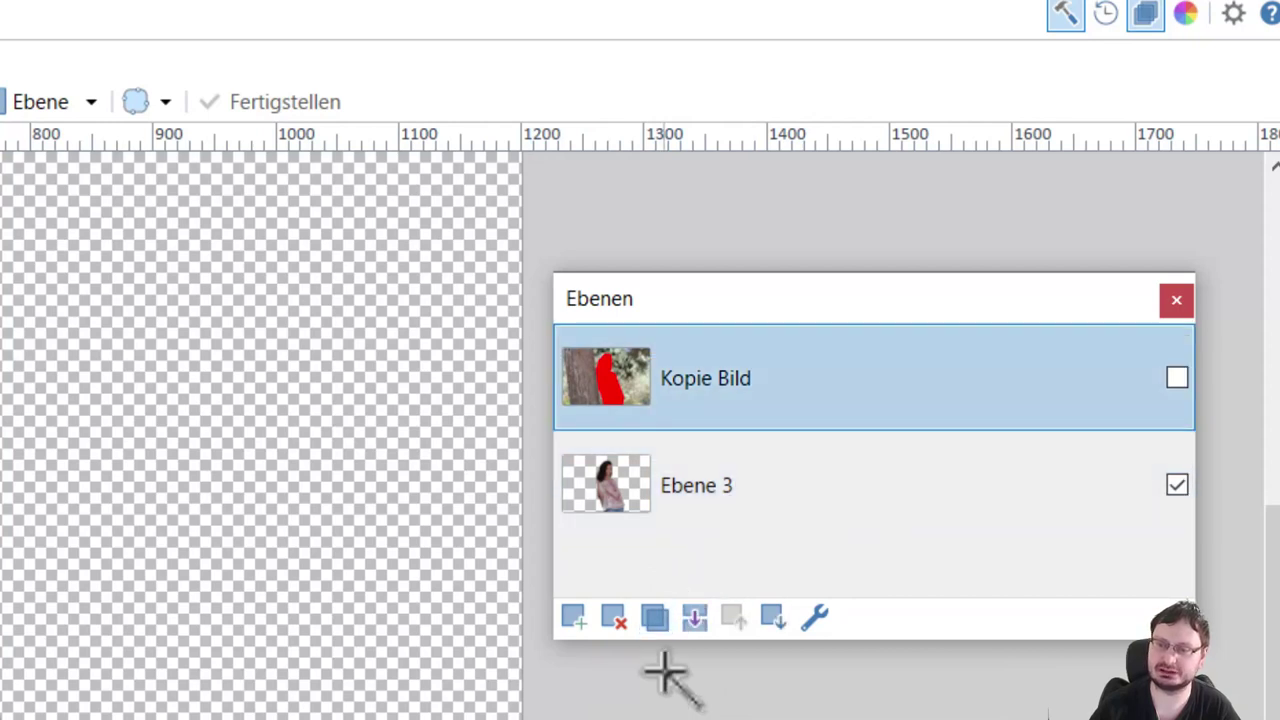
{"action": "left_click", "coordinate": [613, 618]}
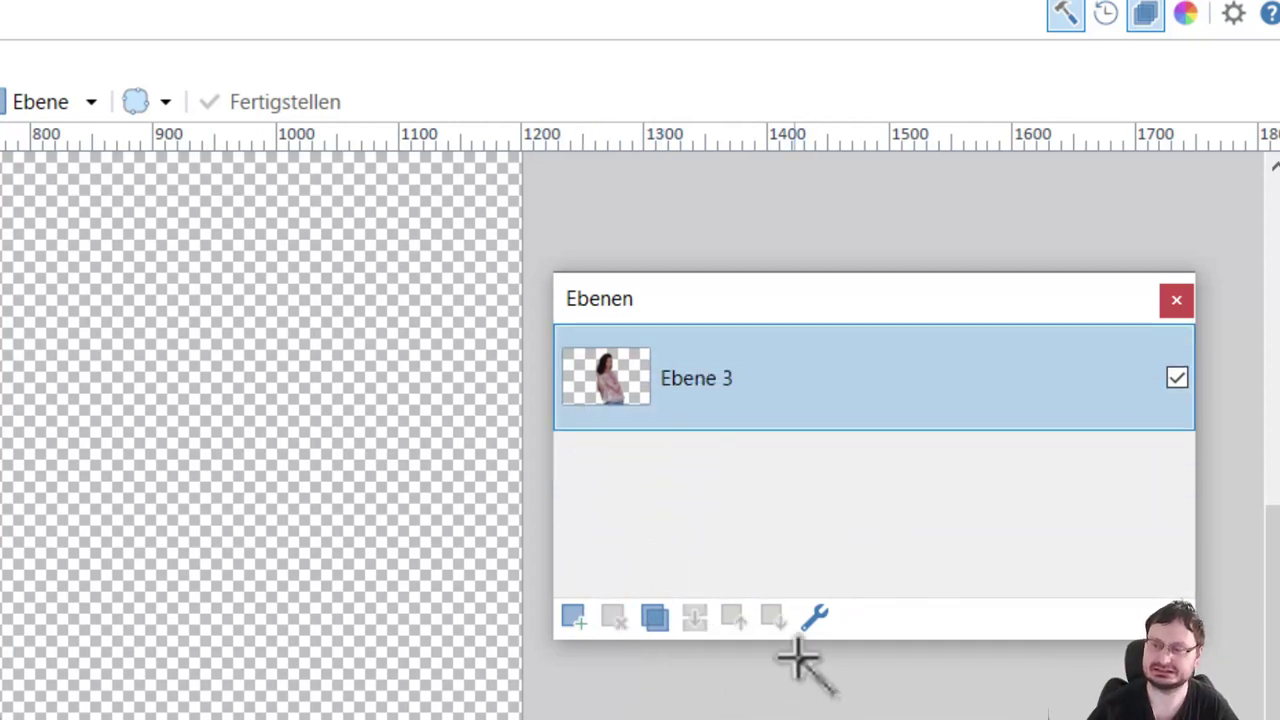
- Rename the remaining layer as Original Bild Ausgeschnitten Ohne Hintergrund
{"action": "left_click", "coordinate": [813, 618]}
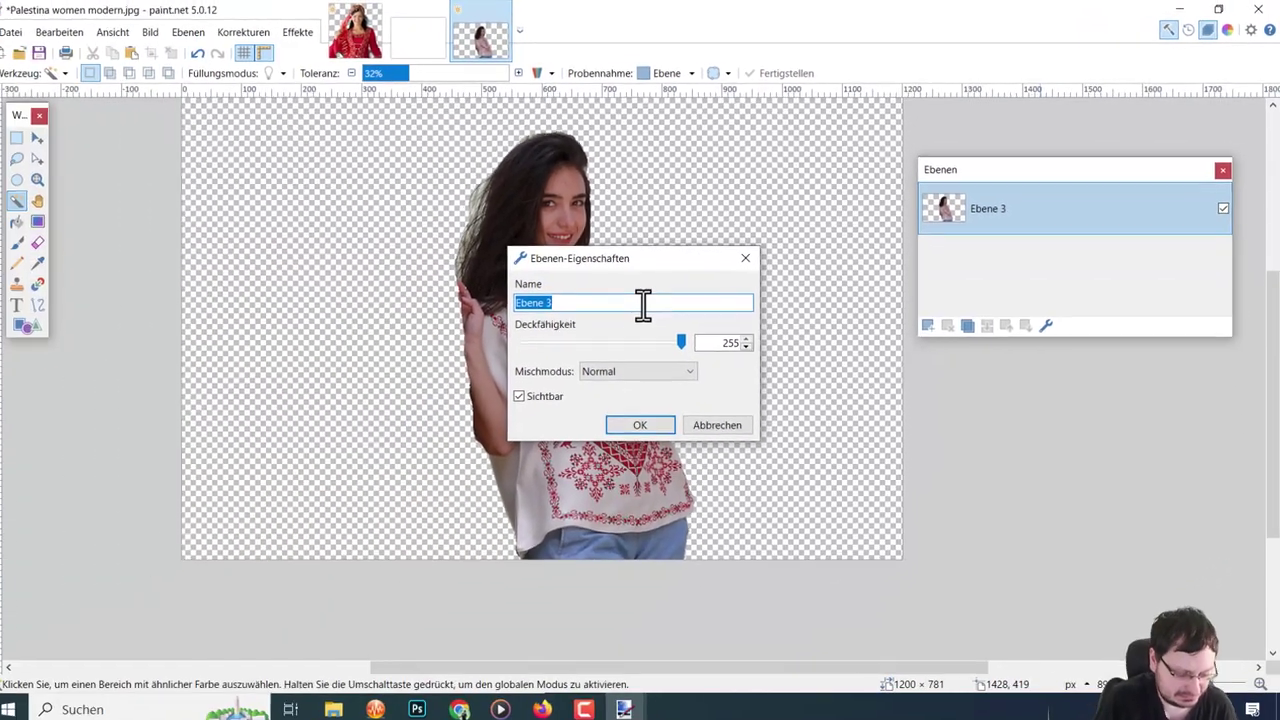
{"action": "type", "text": "Ori"}
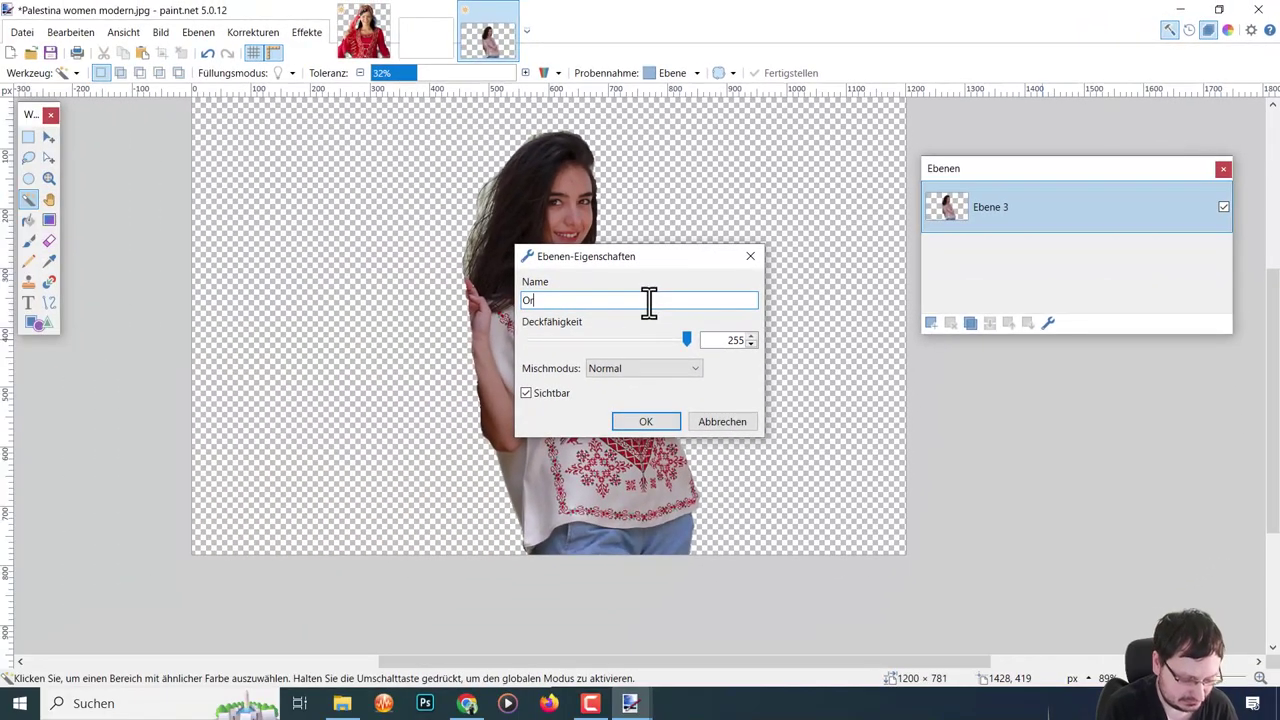
{"action": "type", "text": "ginal Bidl"}
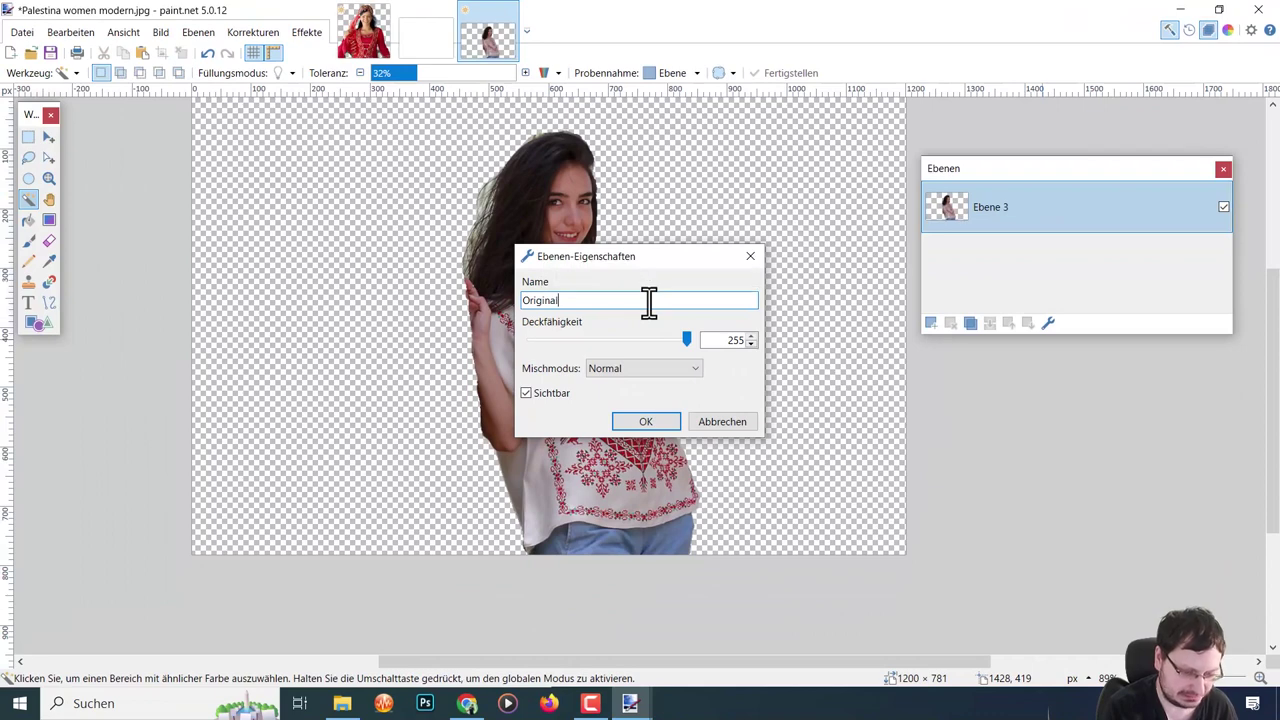
{"action": "key", "text": "BackSpace"}
{"action": "key", "text": "BackSpace"}
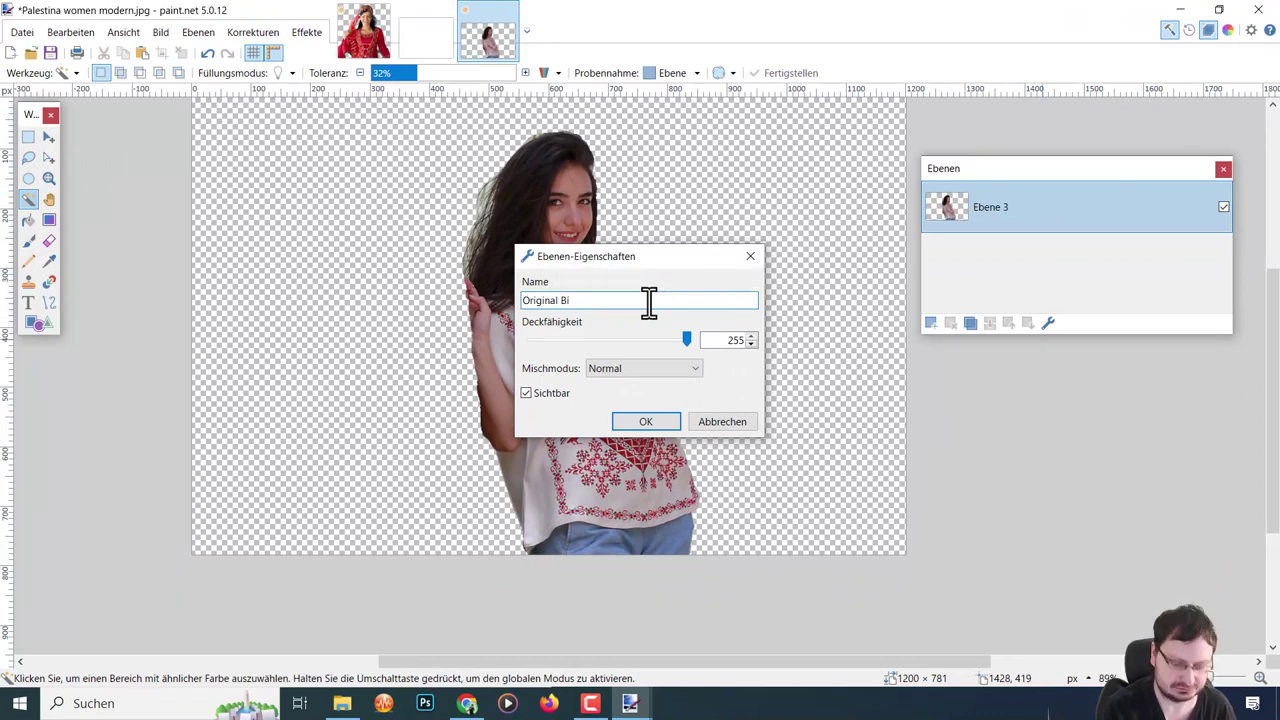
{"action": "type", "text": "ld Aus"}
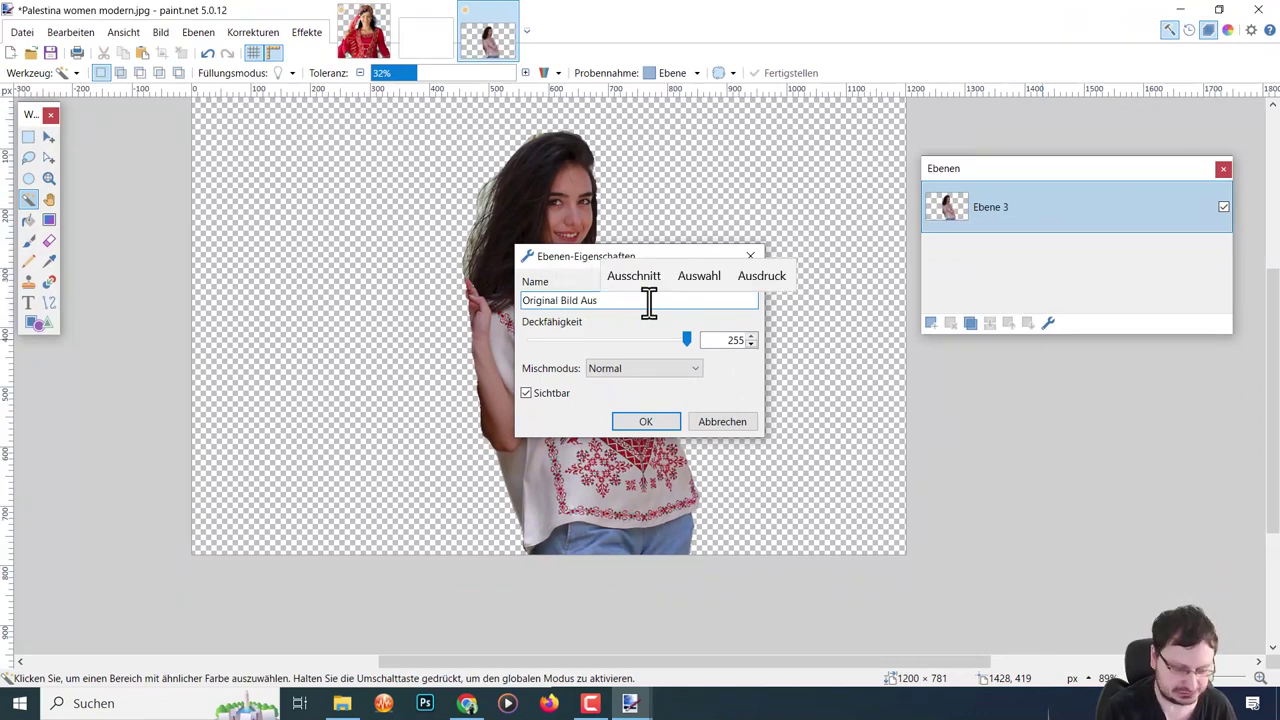
{"action": "type", "text": "geschnitt"}
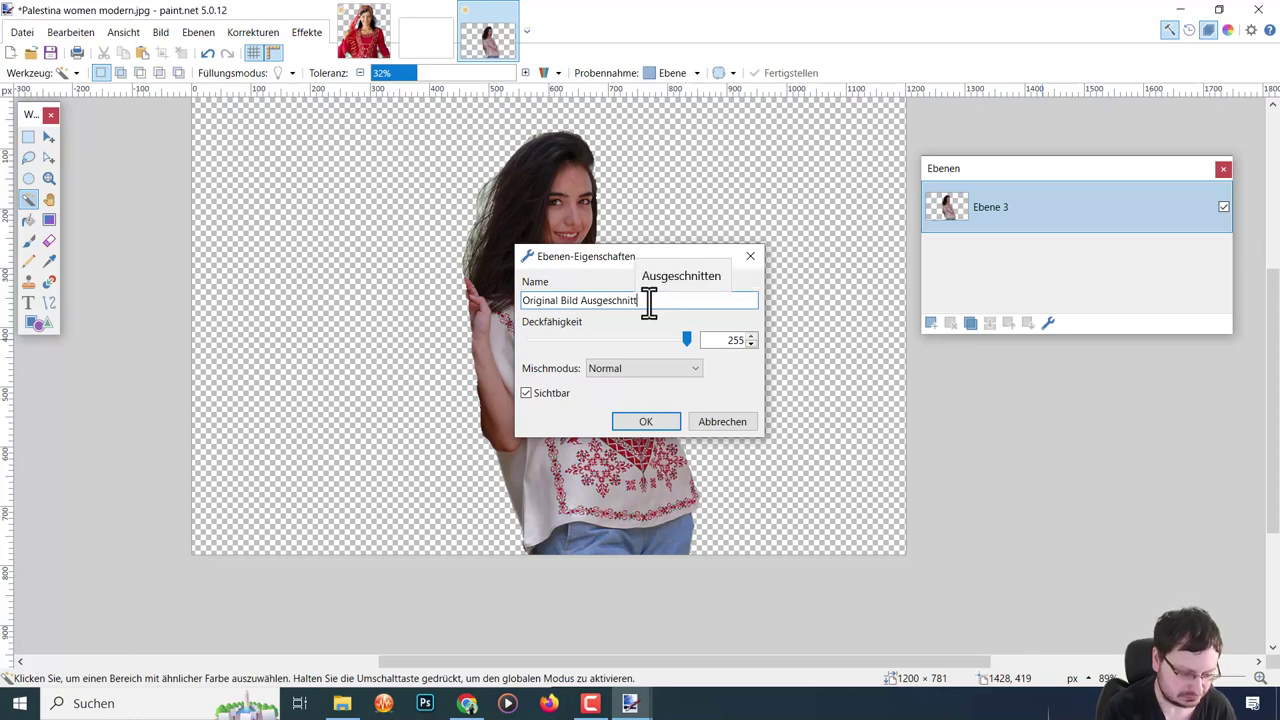
{"action": "type", "text": "en Ohne"}
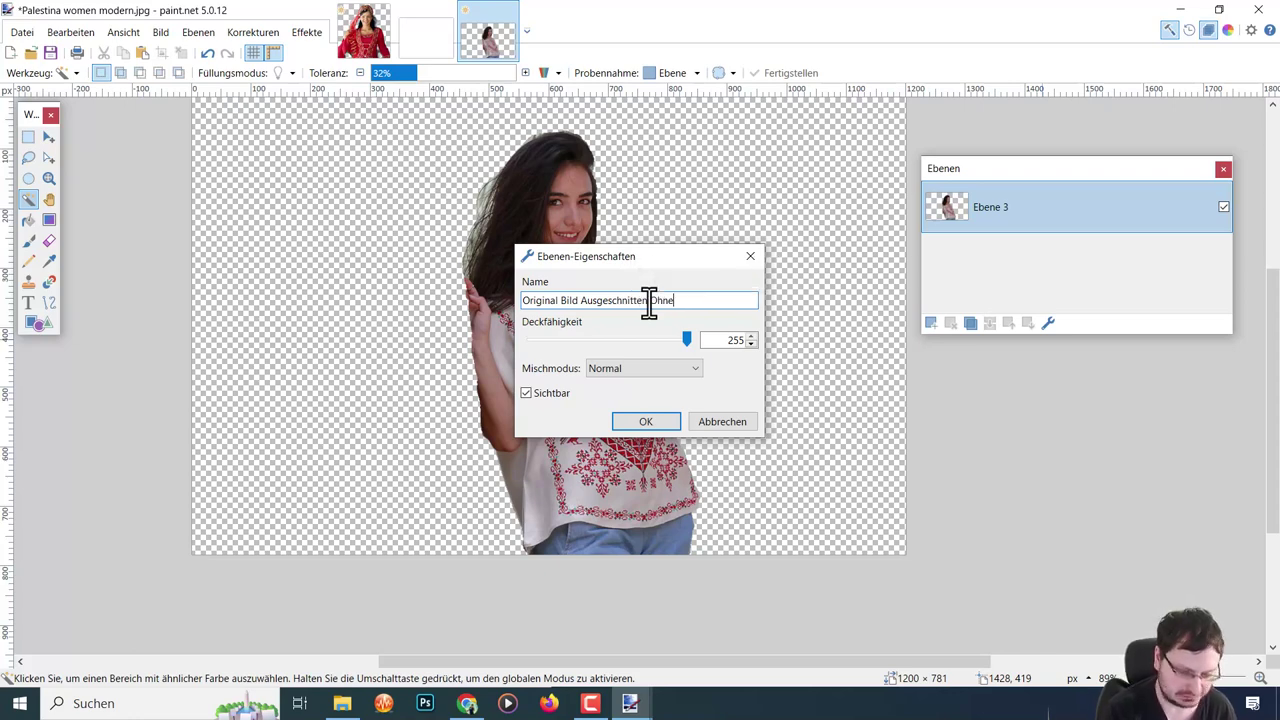
{"action": "type", "text": " Hintergrund"}
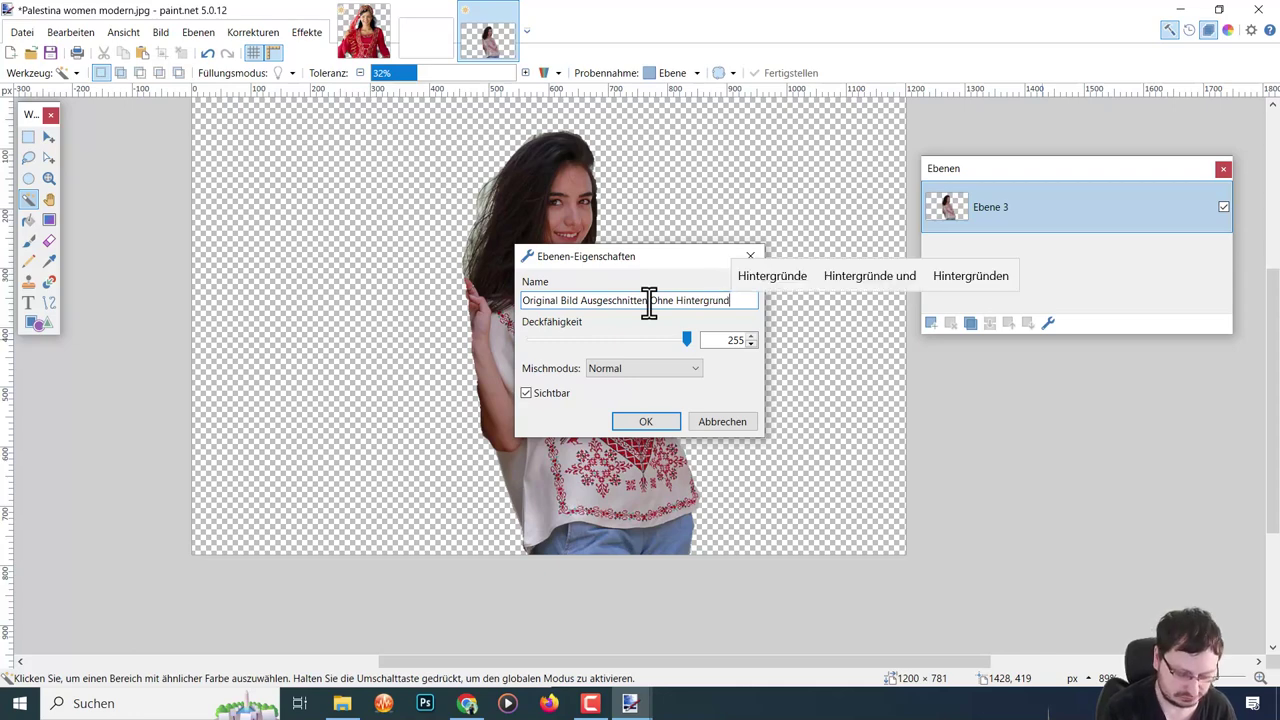
{"action": "key", "text": "Return"}
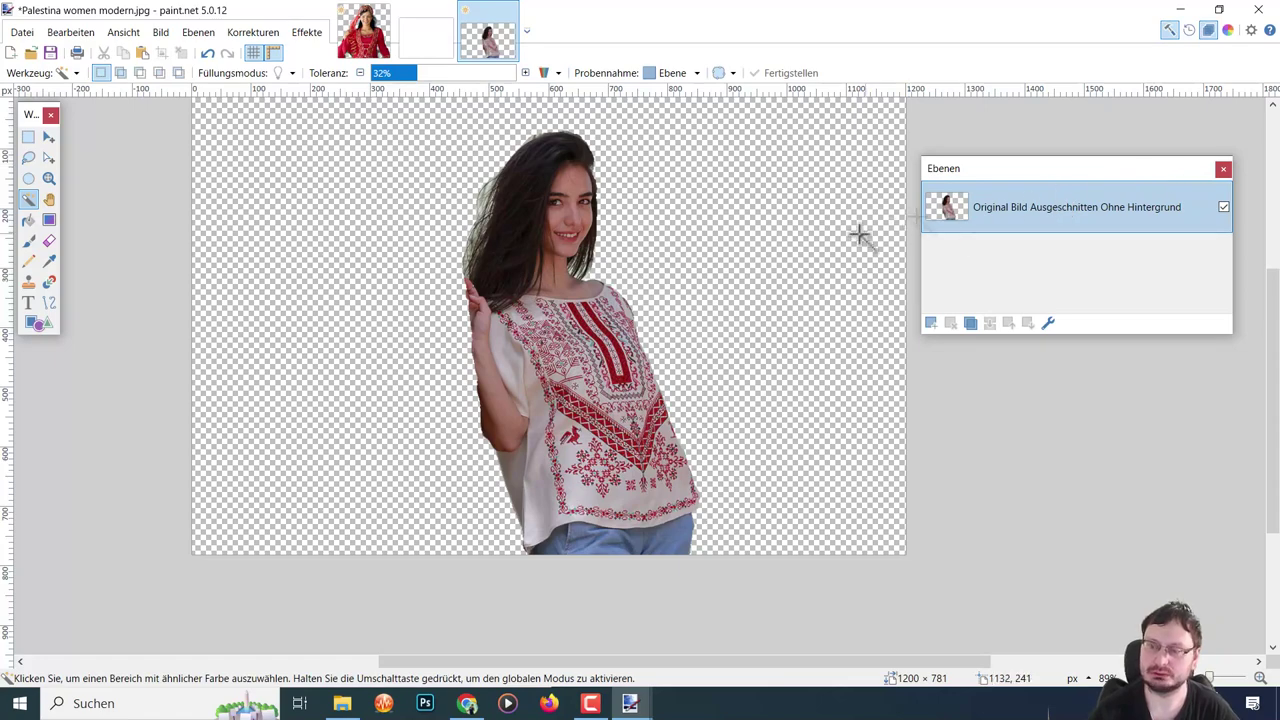
- Switch to Chrome, close the GIMP download page and the Paint.net - Objekt freistellen video, and open an empty tab
{"action": "scroll", "coordinate": [466, 251], "scroll_direction": "up", "scroll_amount": 1}
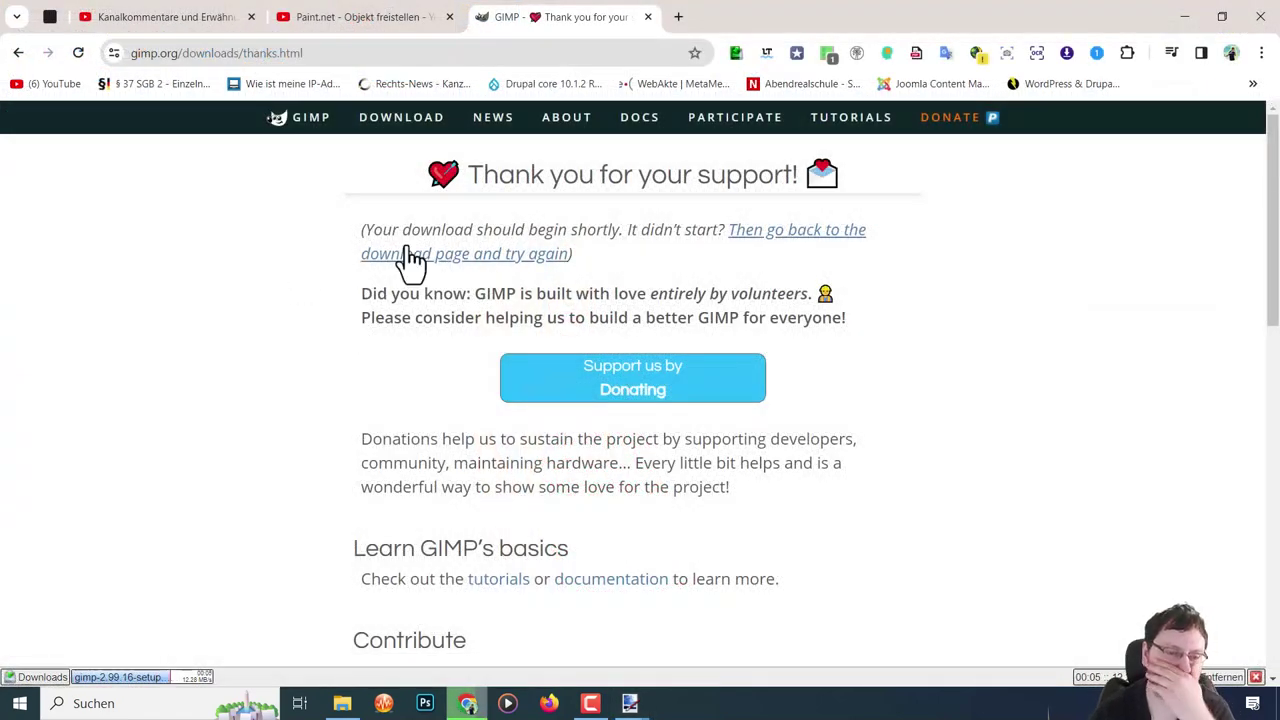
{"action": "left_click", "coordinate": [648, 17]}
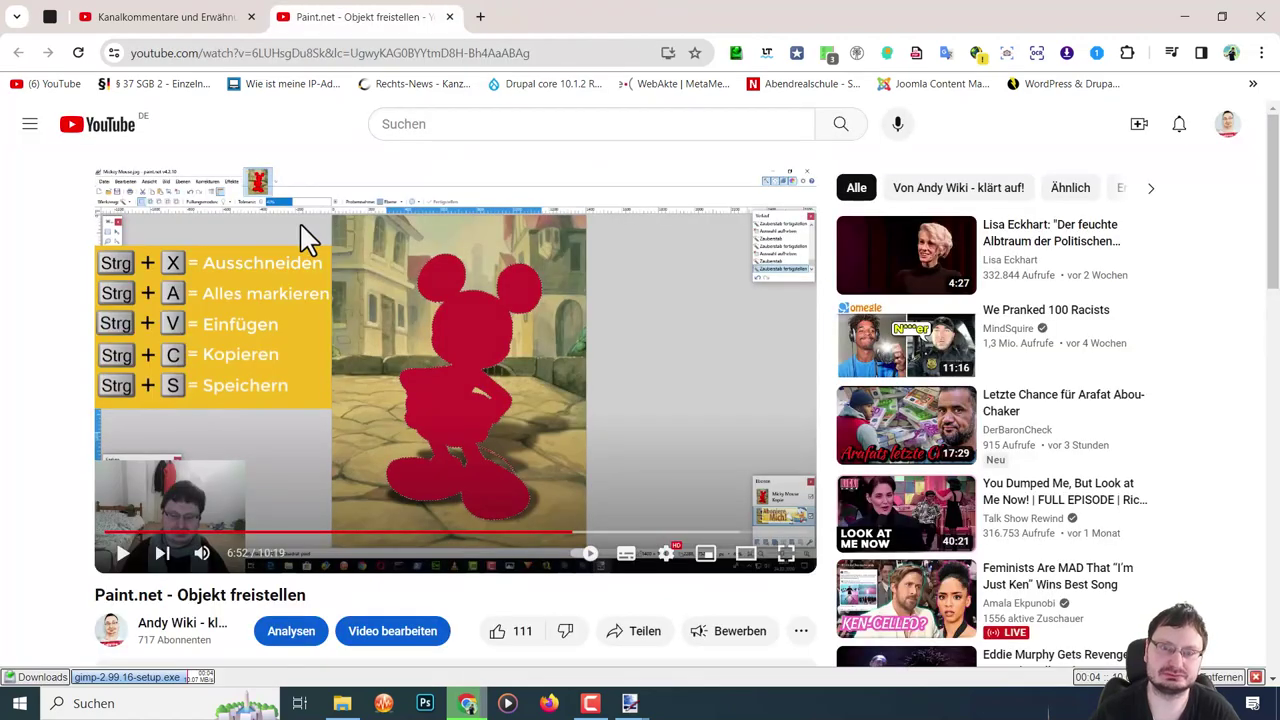
{"action": "left_click", "coordinate": [480, 17]}
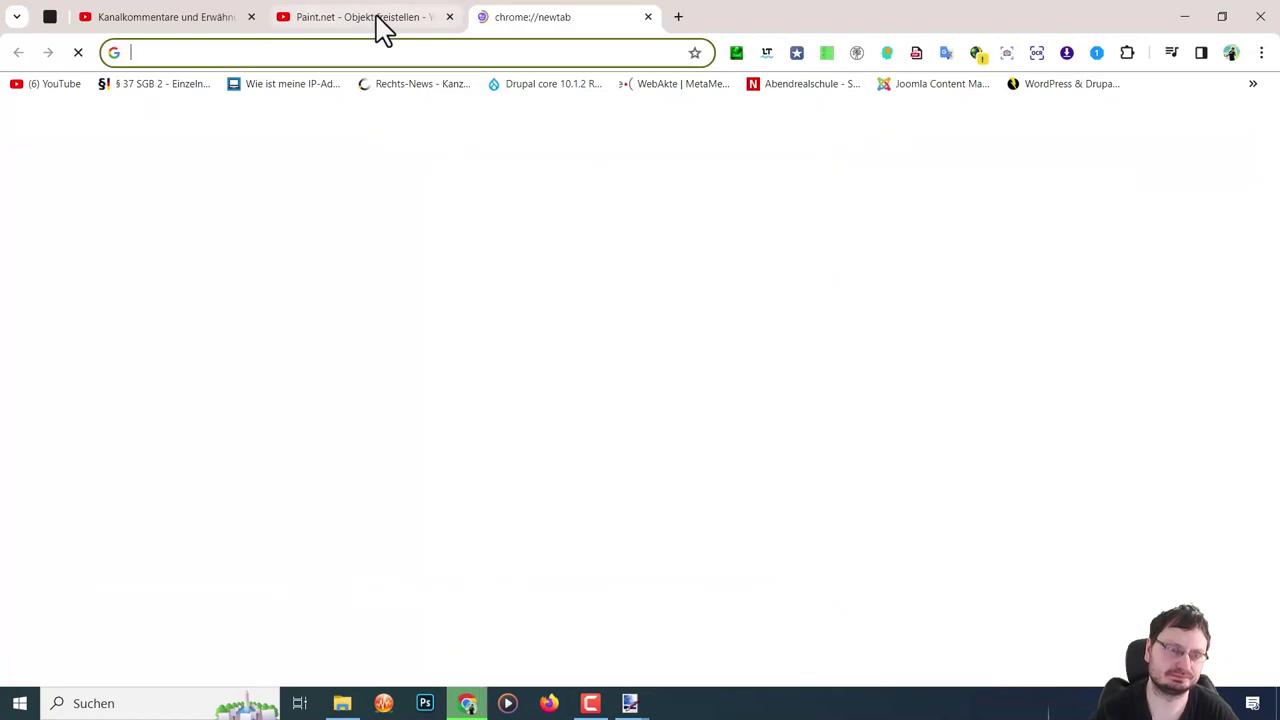
{"action": "left_click", "coordinate": [438, 30]}
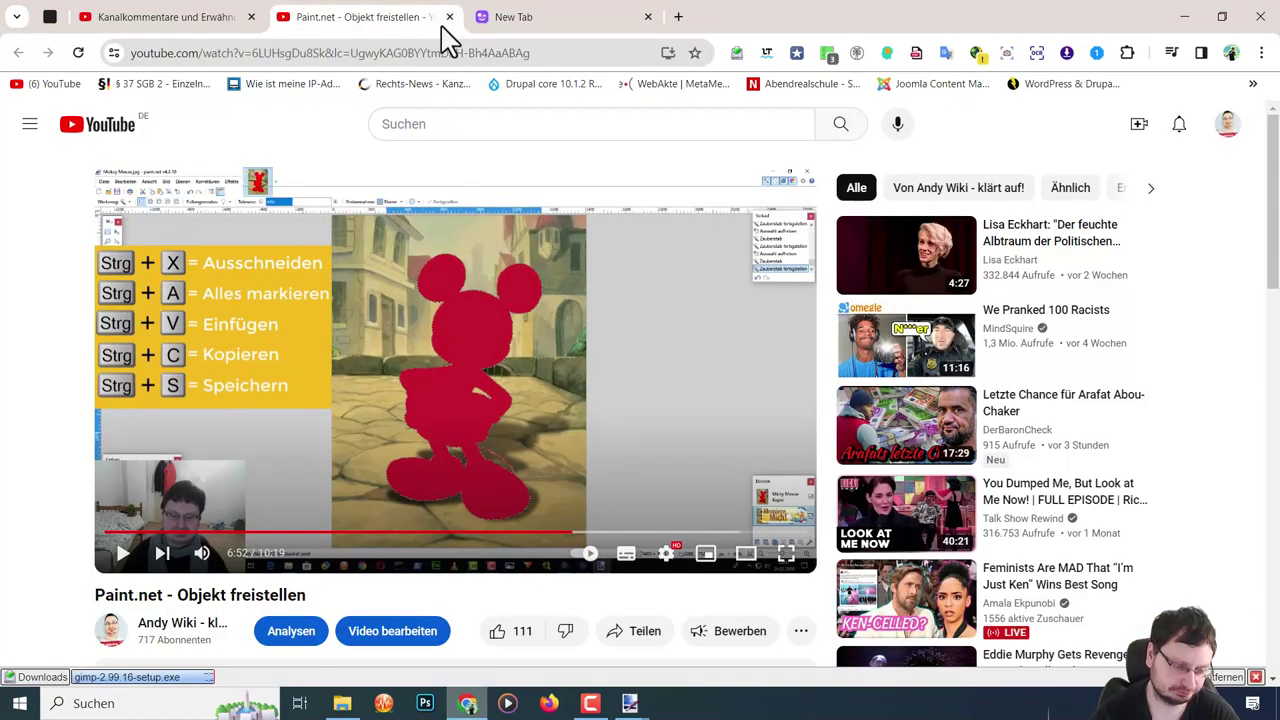
{"action": "left_click", "coordinate": [449, 17]}
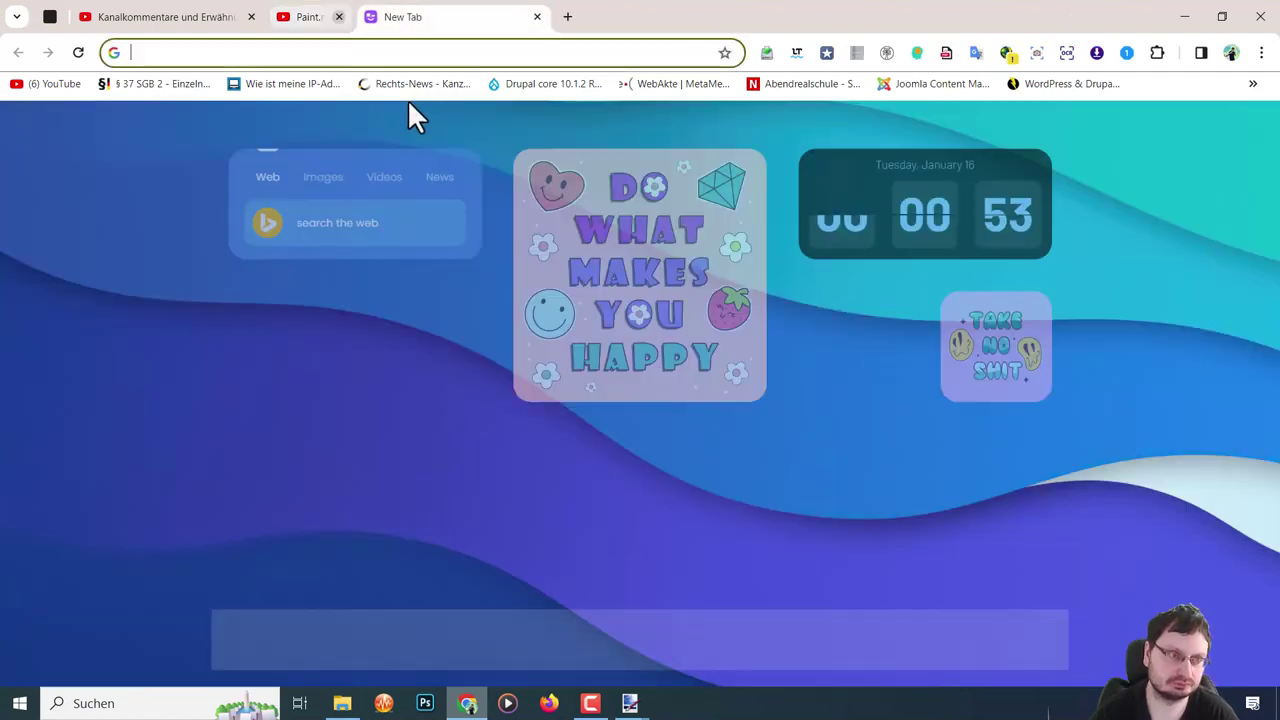